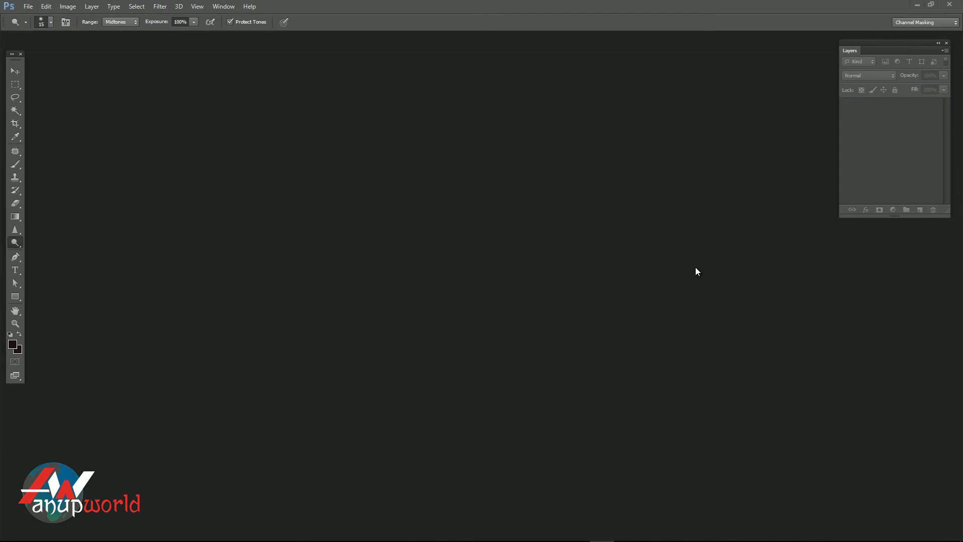
# Step: Open 01.jpg, the green field and country road photo, from the Tutrs folder
pyautogui.click(28, 6)
pyautogui.click(34, 23)
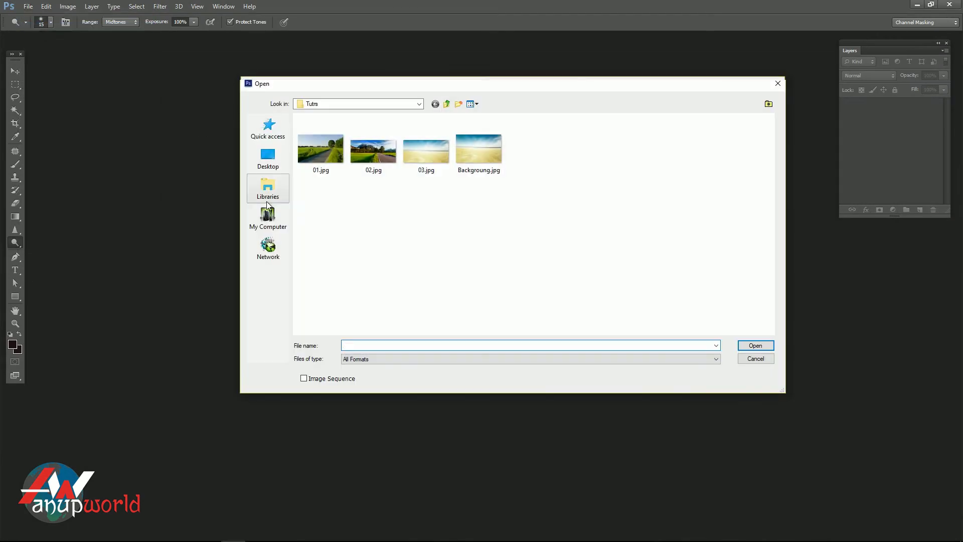
pyautogui.click(315, 162)
pyautogui.doubleClick(314, 162)
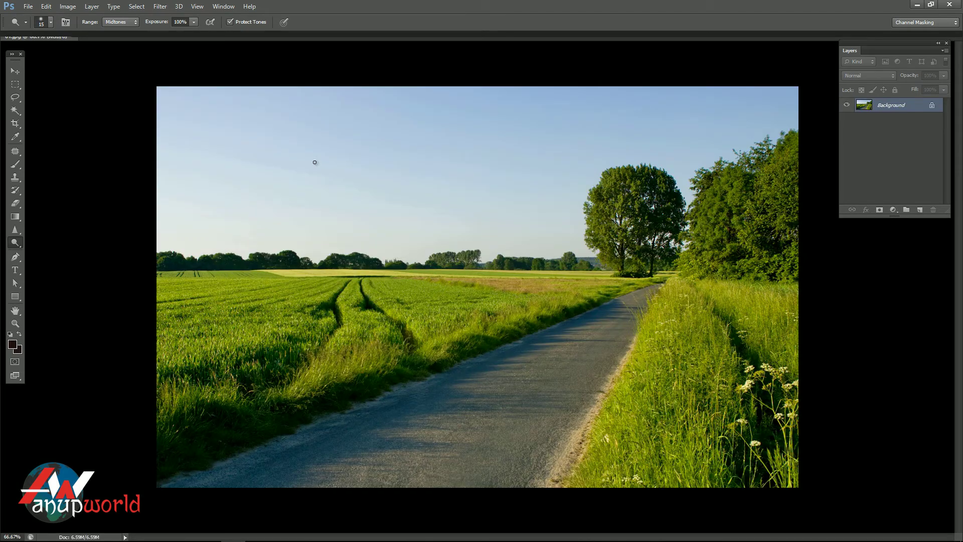
pyautogui.hotkey('ctrl', '0')
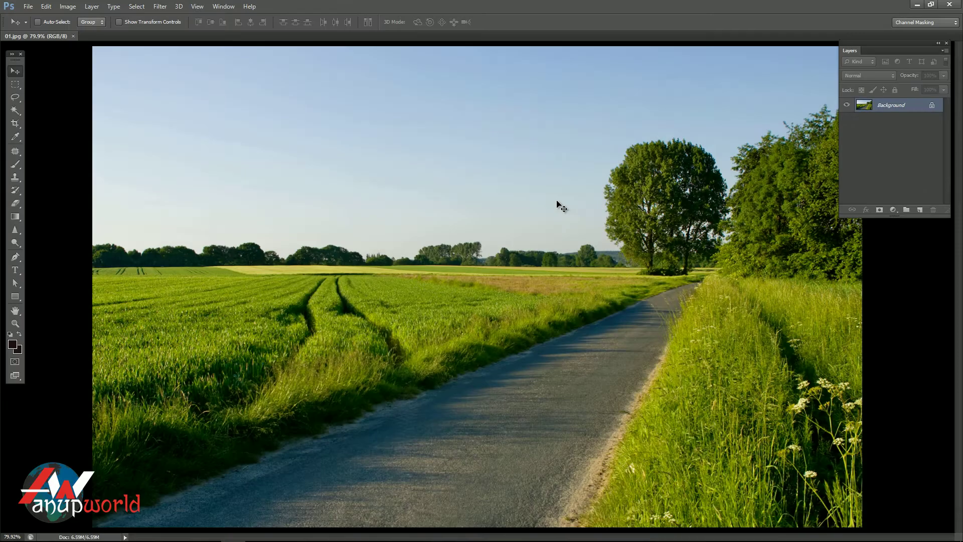
pyautogui.keyDown('ctrl'); pyautogui.click(558, 206); pyautogui.keyUp('ctrl')
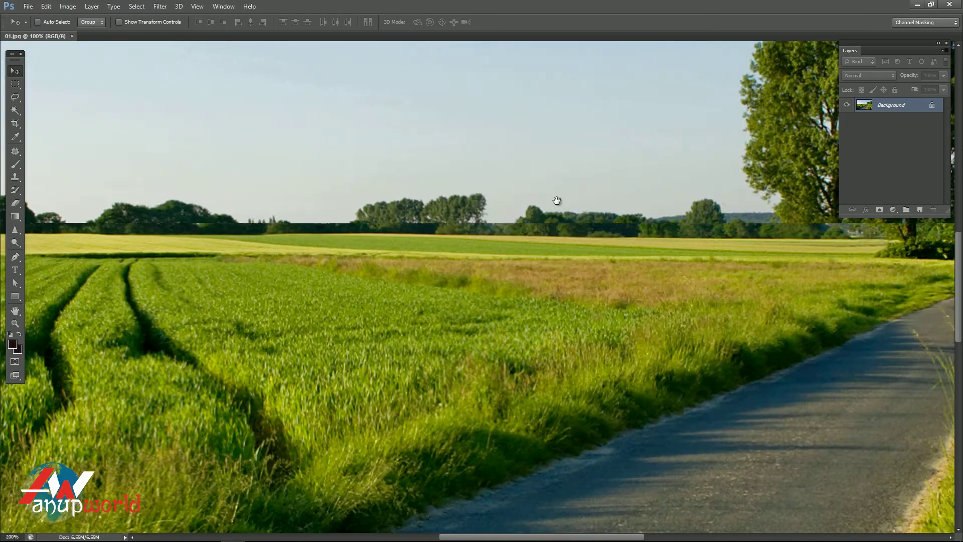
pyautogui.moveTo(557, 200); pyautogui.dragTo(172, 363)
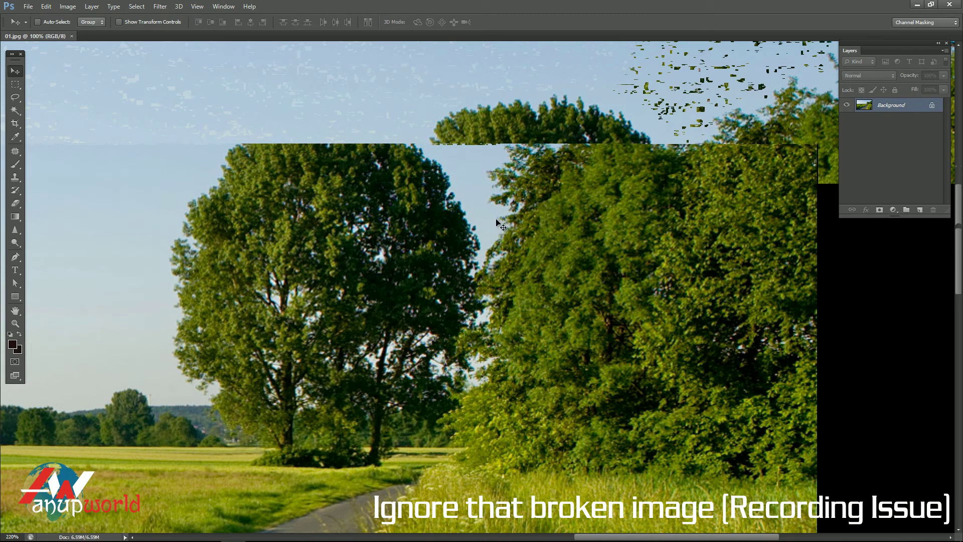
pyautogui.scroll(2, 497, 226)
pyautogui.scroll(1, 488, 243)
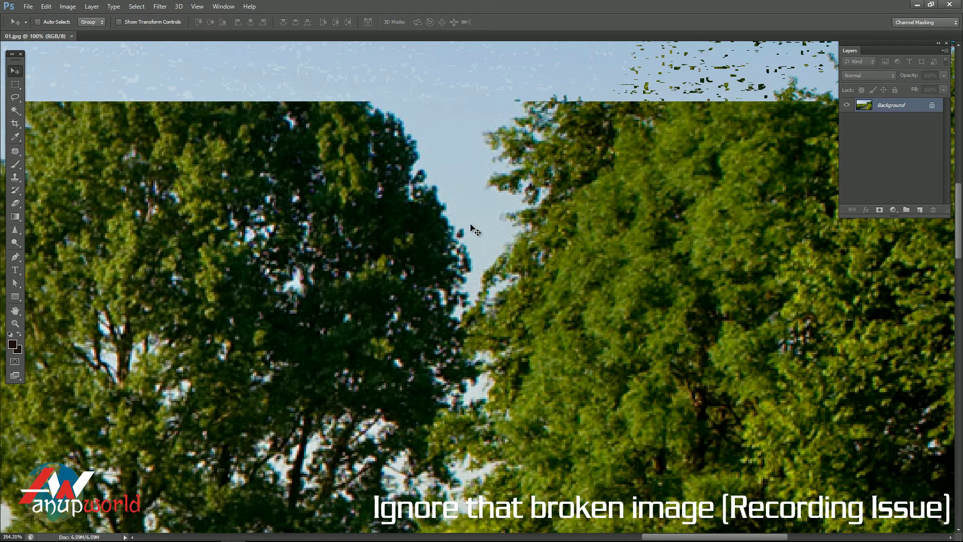
pyautogui.scroll(-2, 488, 214)
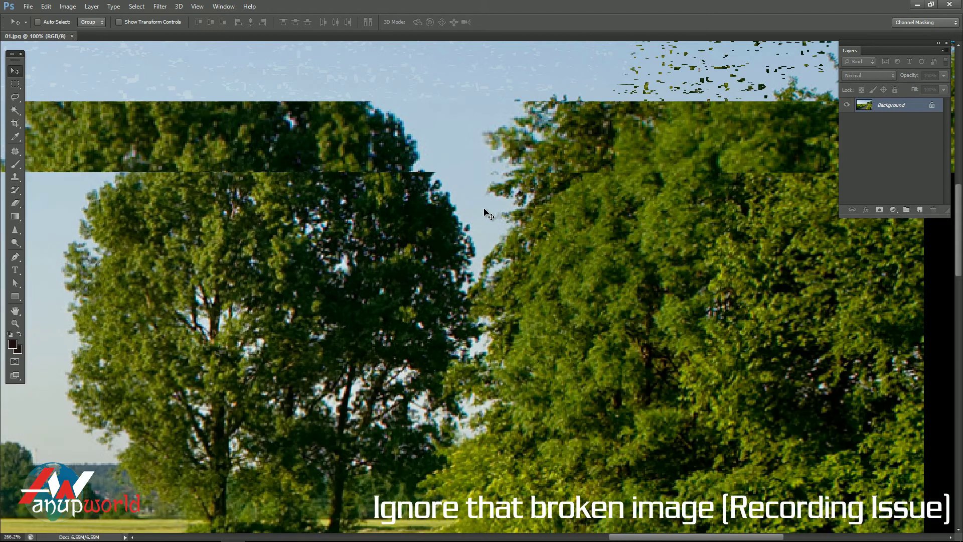
pyautogui.scroll(-1, 487, 214)
pyautogui.scroll(-1, 487, 214)
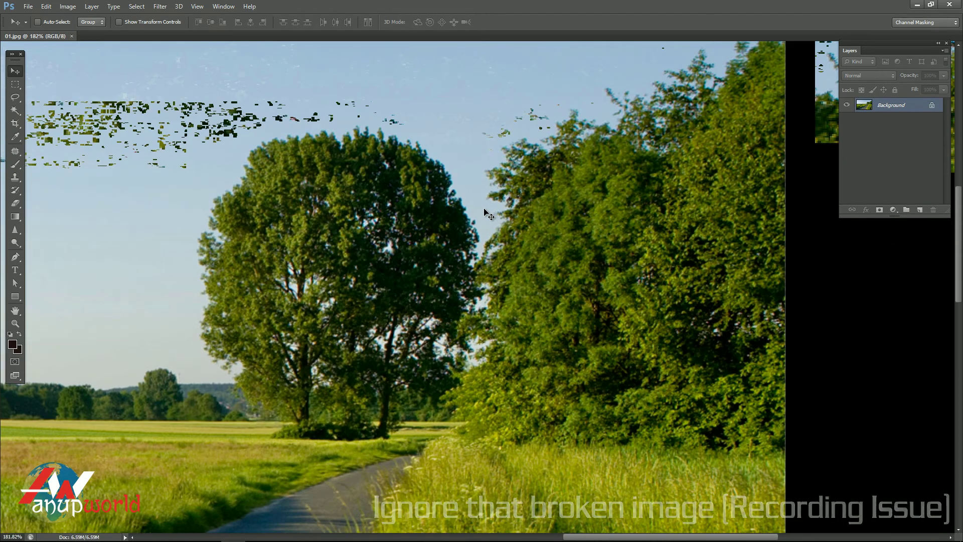
pyautogui.scroll(-1, 488, 215)
pyautogui.moveTo(55, 411); pyautogui.dragTo(141, 334)
pyautogui.scroll(-2, 140, 335)
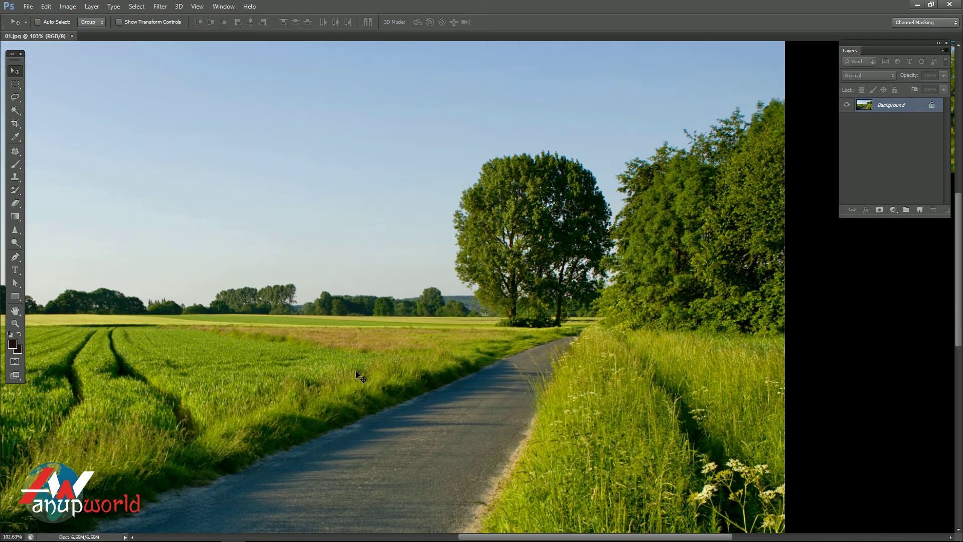
pyautogui.scroll(-1, 362, 377)
pyautogui.scroll(-1, 813, 338)
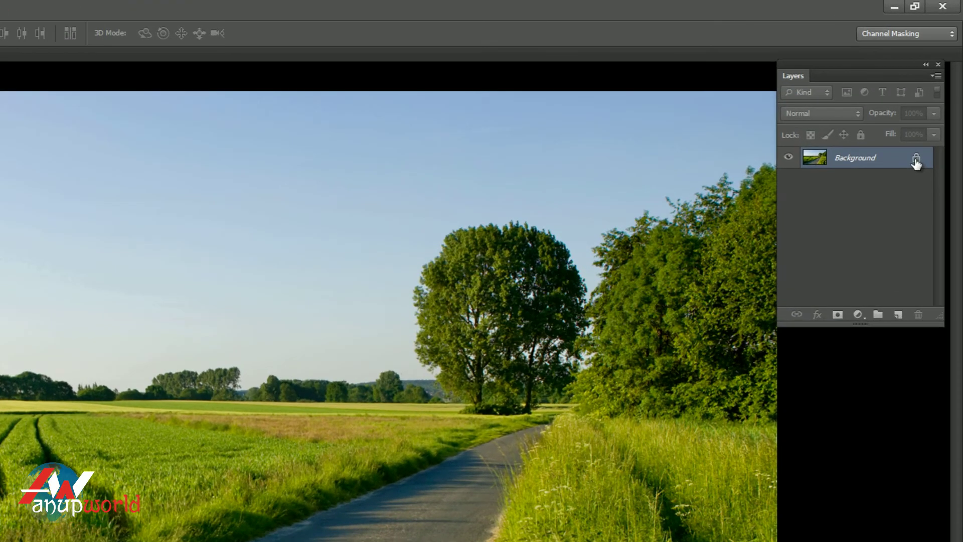
# Step: Convert the Background into Layer 0, duplicate it, and hide the copy
pyautogui.doubleClick(918, 151)
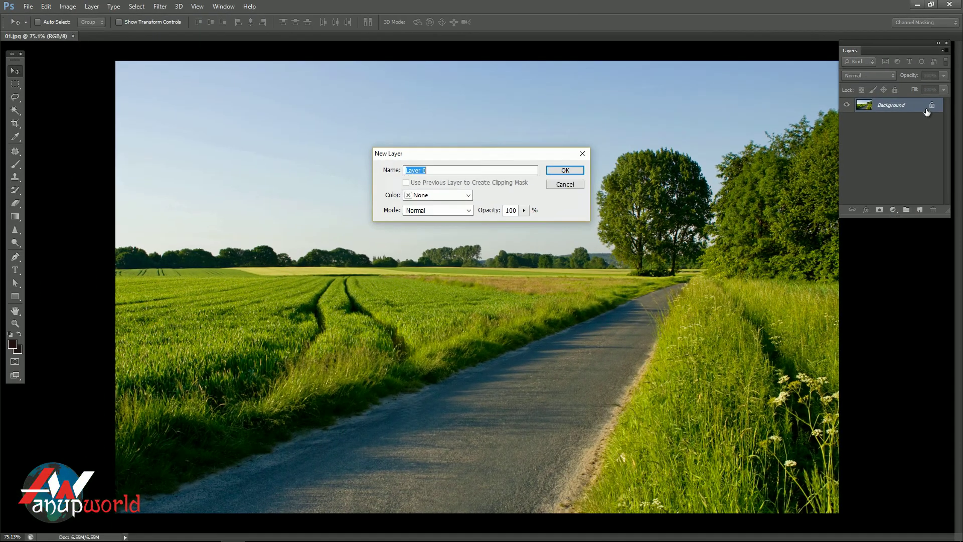
pyautogui.press('Return')
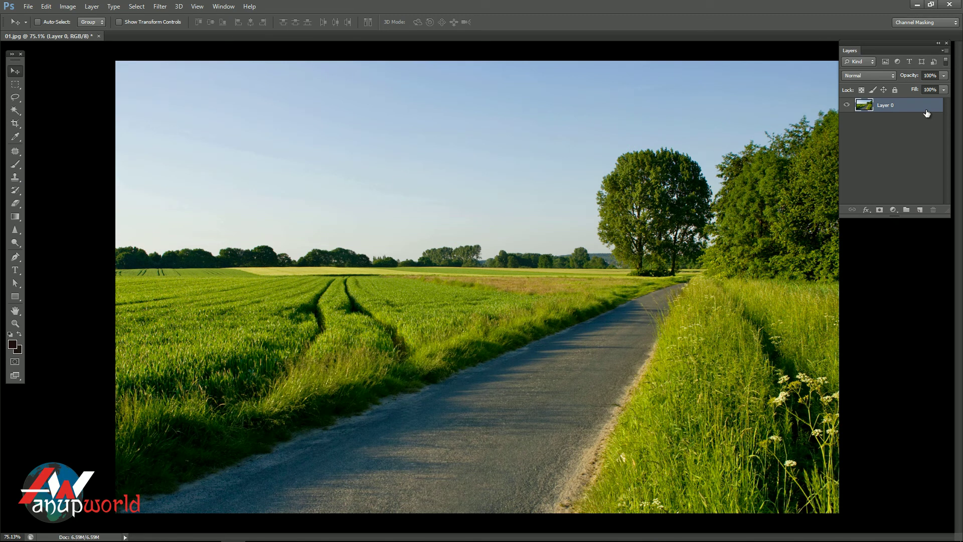
pyautogui.hotkey('ctrl', 'j')
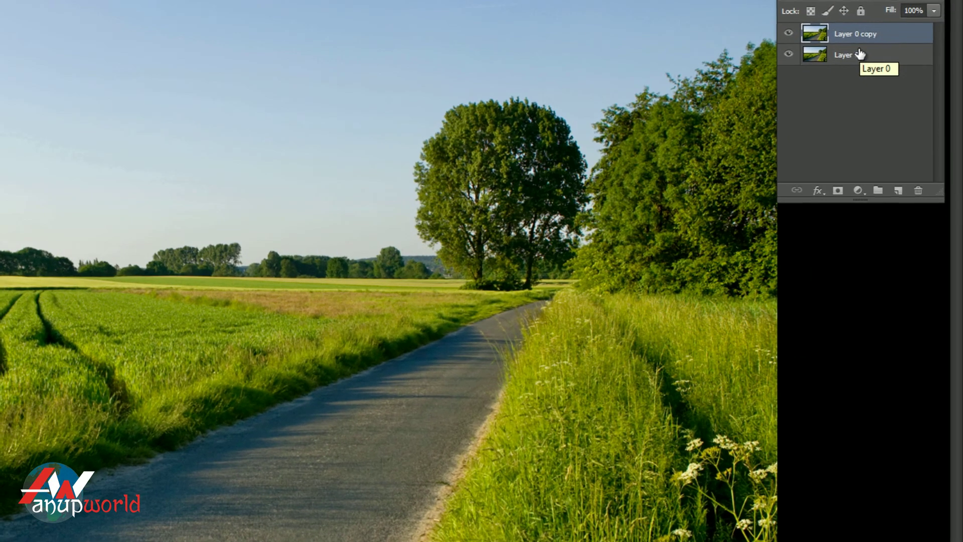
pyautogui.click(860, 55)
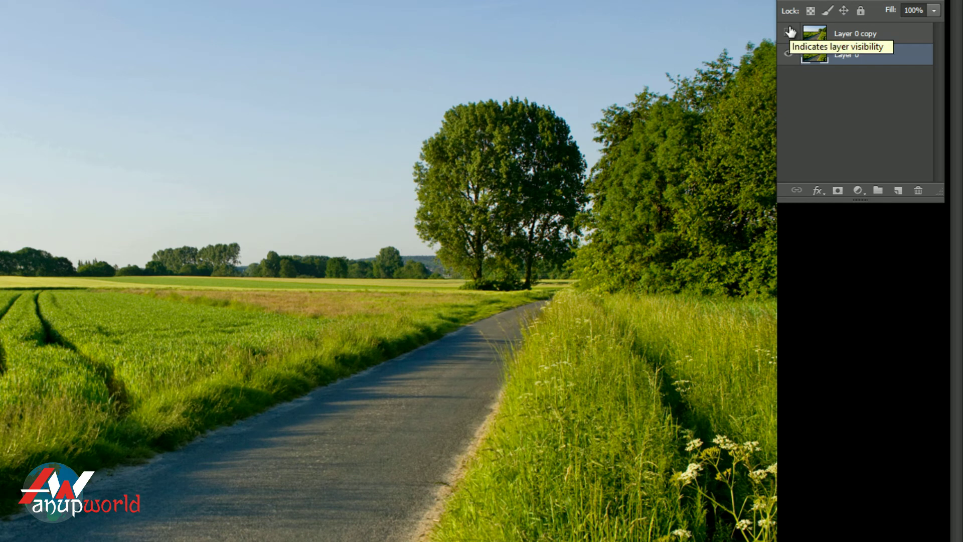
pyautogui.click(789, 33)
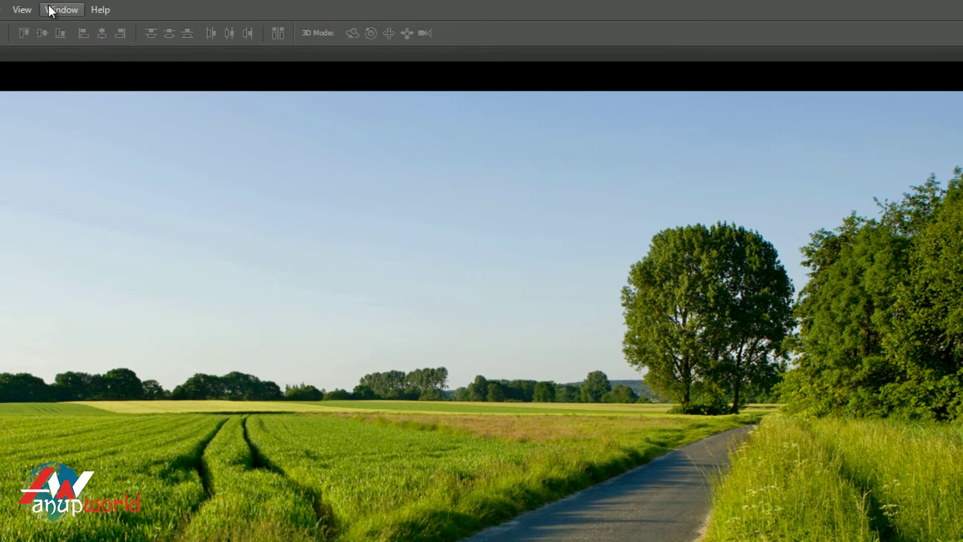
# Step: Show the Channels and Properties panels from the Window menu
pyautogui.click(51, 7)
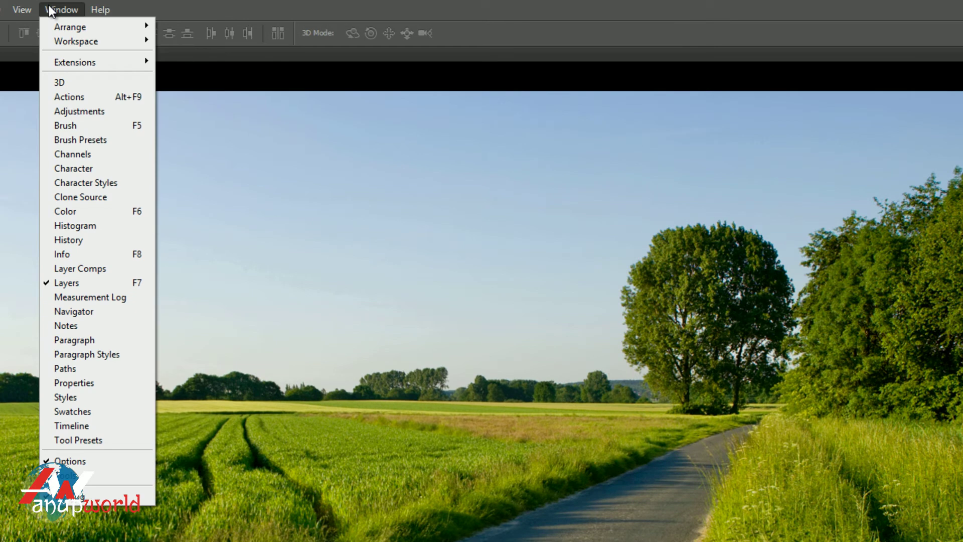
pyautogui.click(50, 158)
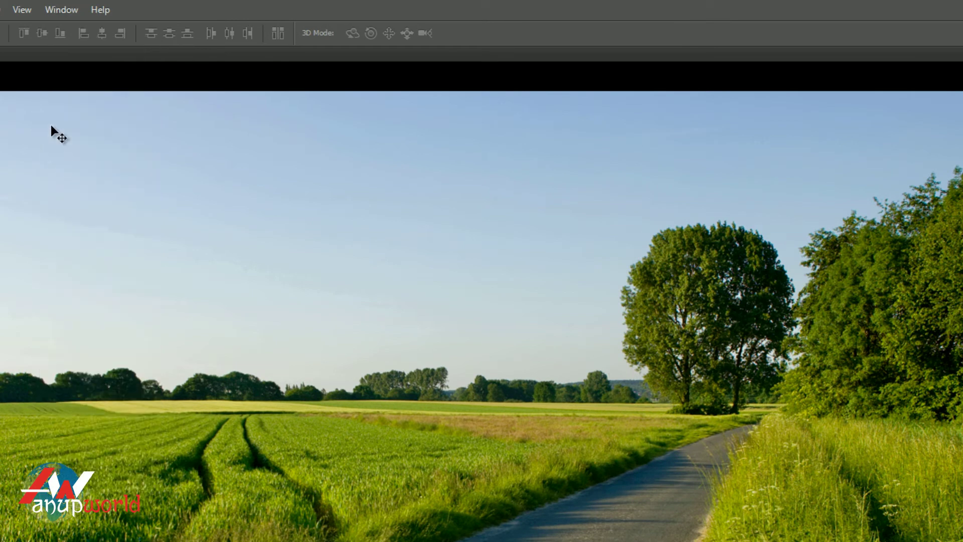
pyautogui.click(74, 9)
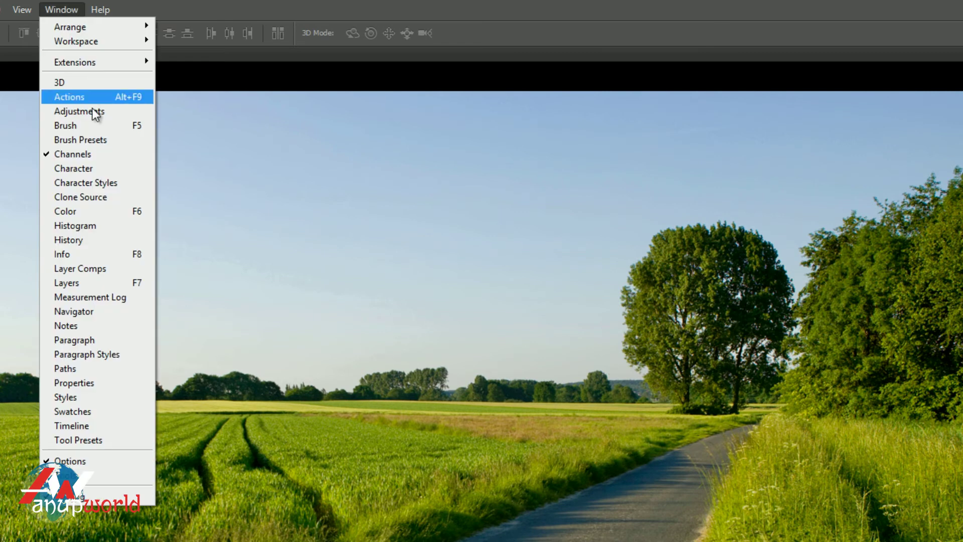
pyautogui.click(92, 382)
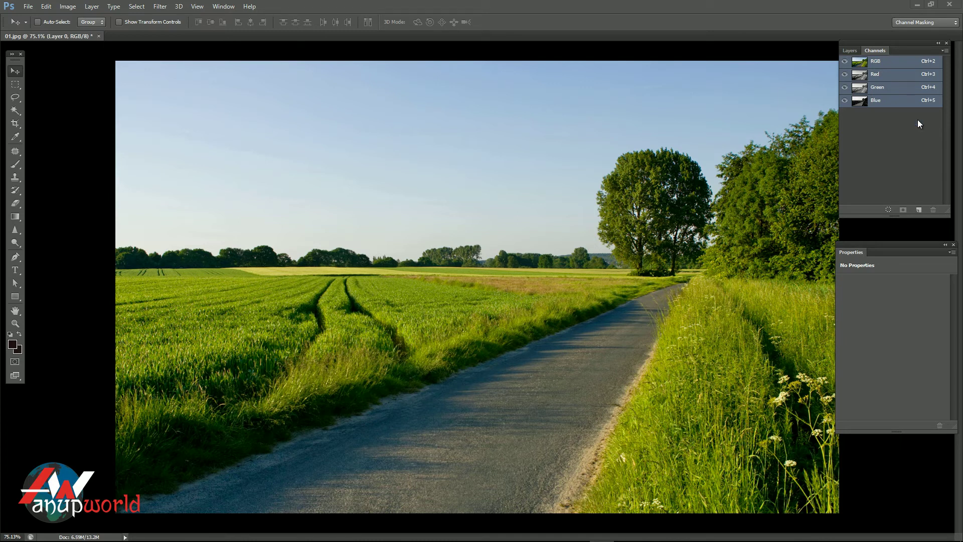
# Step: View the Red and Green channels individually to compare sky contrast
pyautogui.click(916, 78)
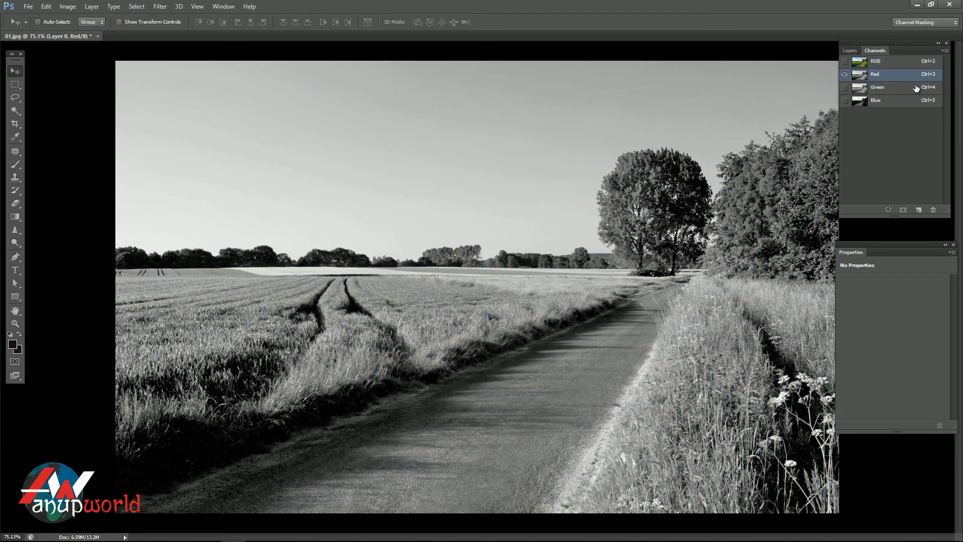
pyautogui.click(916, 89)
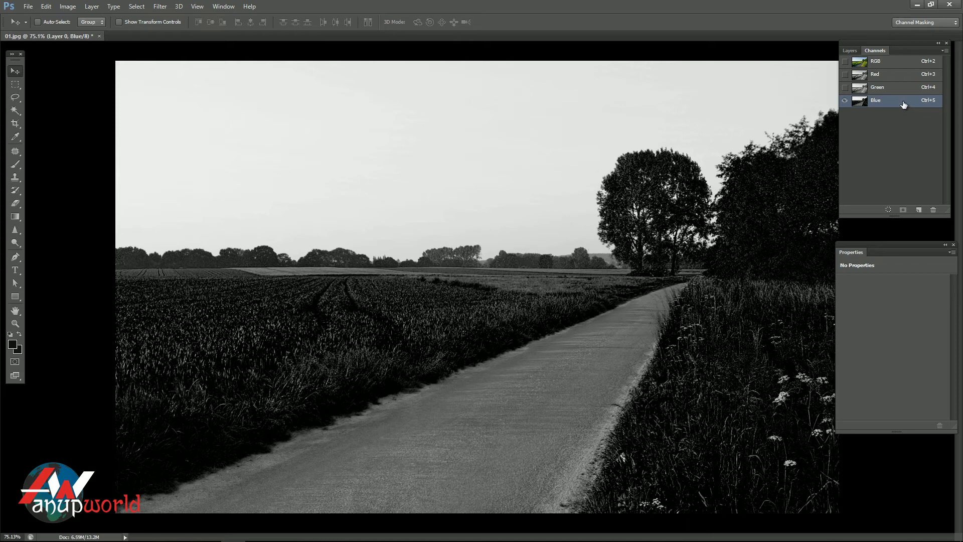
# Step: Create Alpha 1 with Image > Calculations, blending the Blue channel with itself in Multiply
pyautogui.click(68, 7)
pyautogui.click(74, 159)
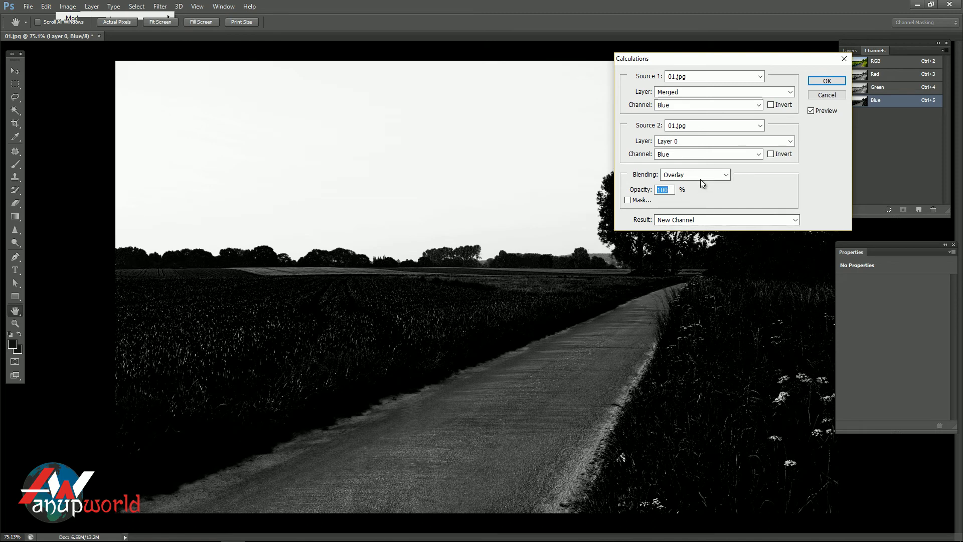
pyautogui.click(699, 178)
pyautogui.click(684, 211)
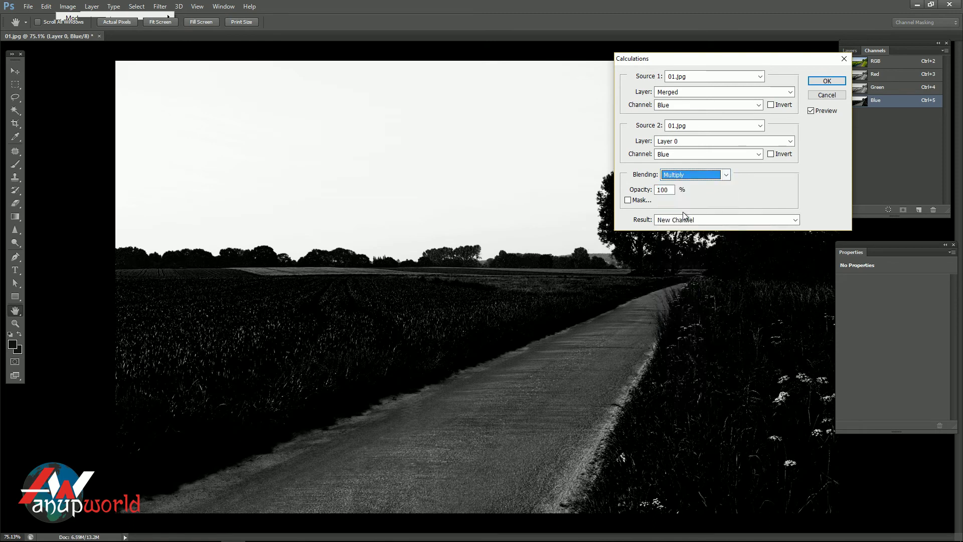
pyautogui.click(819, 86)
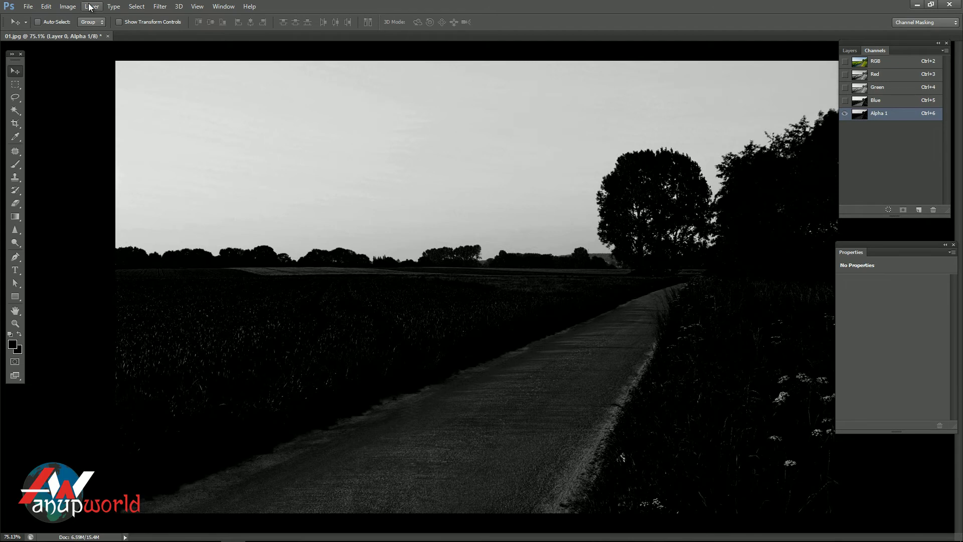
# Step: Run Calculations on Alpha 1 in Overlay mode to create the Alpha 2 channel
pyautogui.click(67, 8)
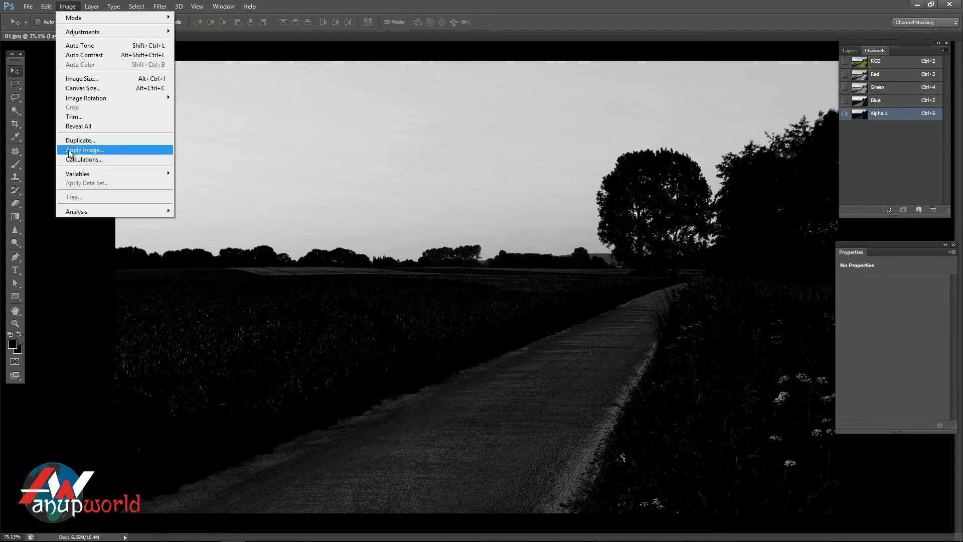
pyautogui.click(83, 159)
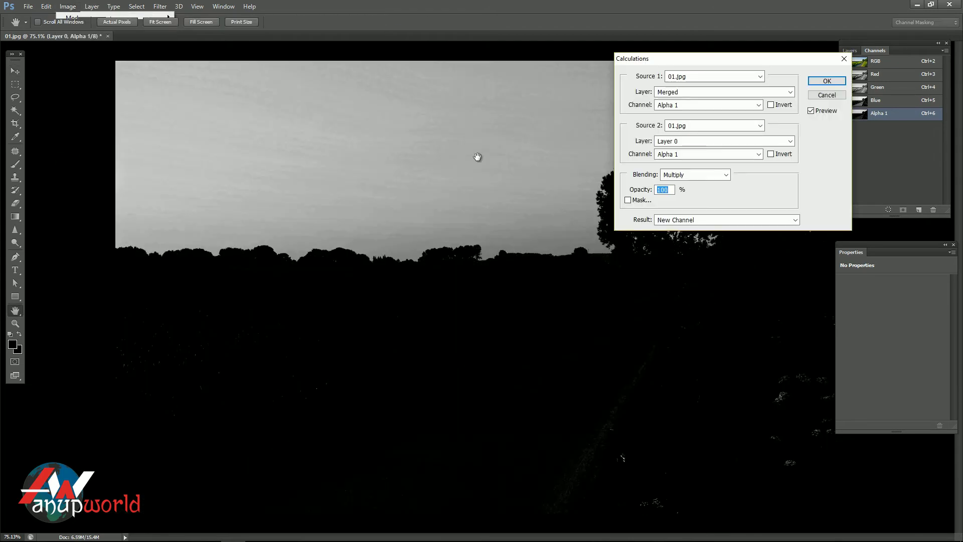
pyautogui.click(701, 174)
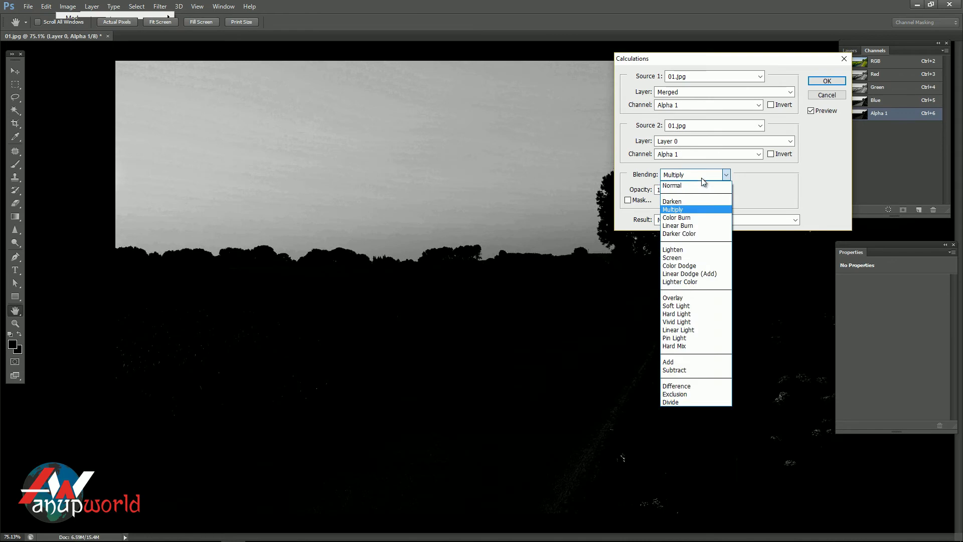
pyautogui.click(696, 303)
pyautogui.click(827, 81)
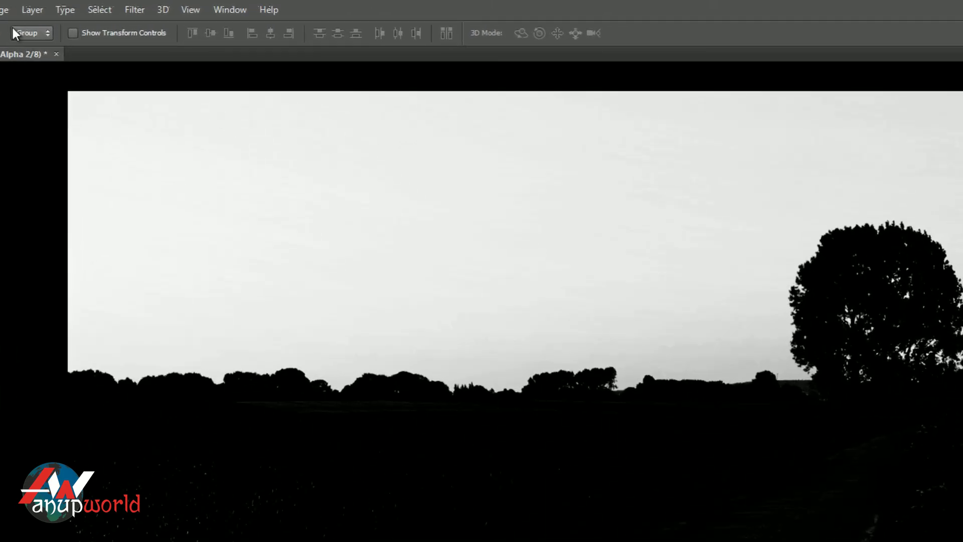
# Step: Apply Levels to Alpha 2 with white input 202 and midtones 1.22
pyautogui.click(5, 9)
pyautogui.moveTo(45, 48)
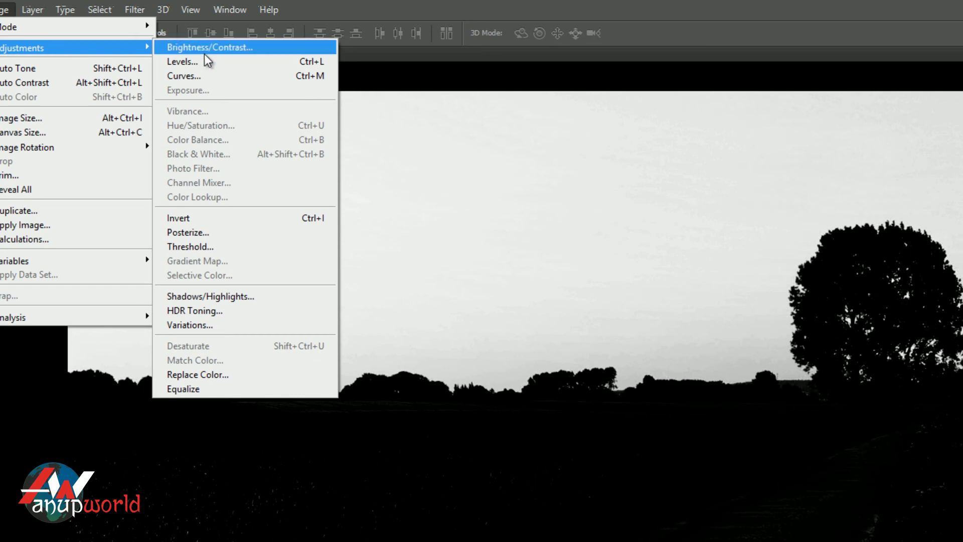
pyautogui.click(205, 59)
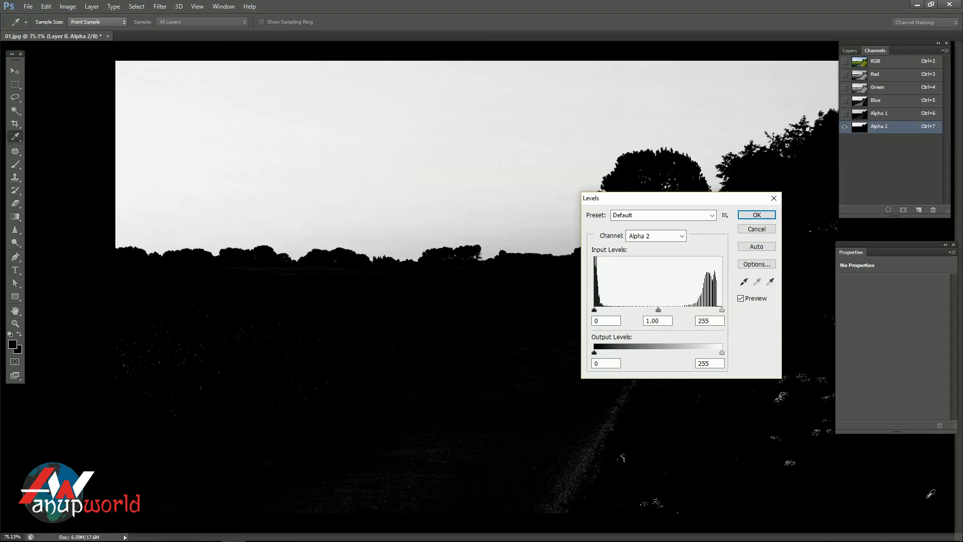
pyautogui.click(722, 309)
pyautogui.moveTo(724, 310); pyautogui.dragTo(697, 311)
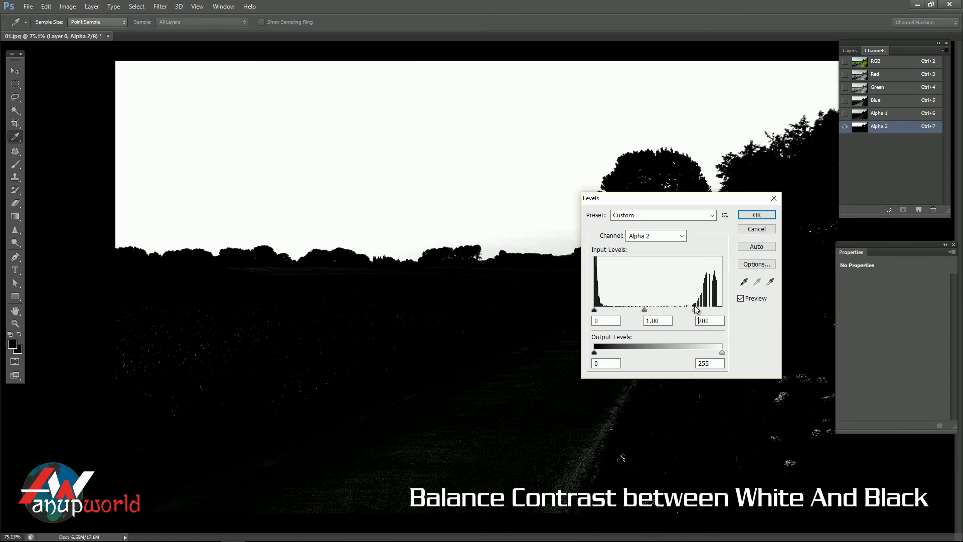
pyautogui.moveTo(696, 309); pyautogui.dragTo(698, 310)
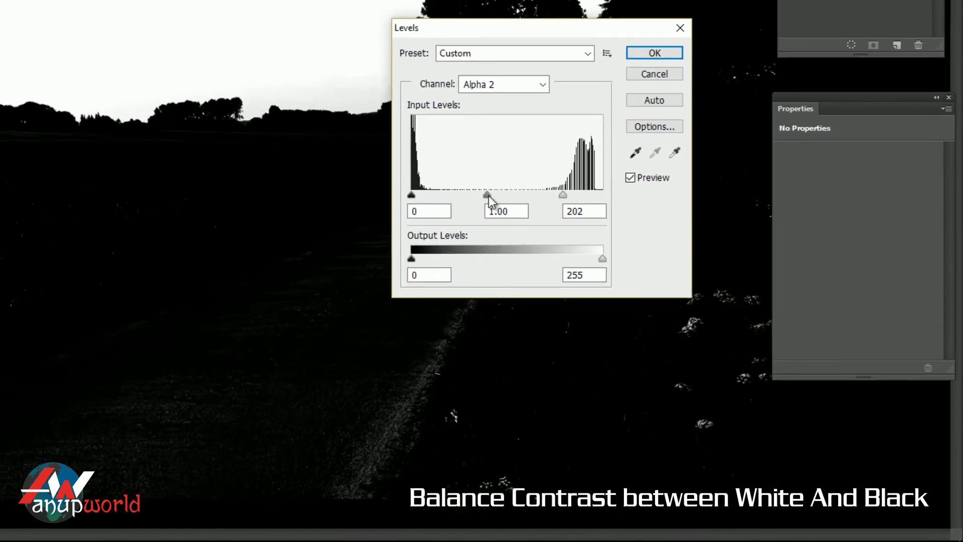
pyautogui.moveTo(645, 311); pyautogui.dragTo(643, 311)
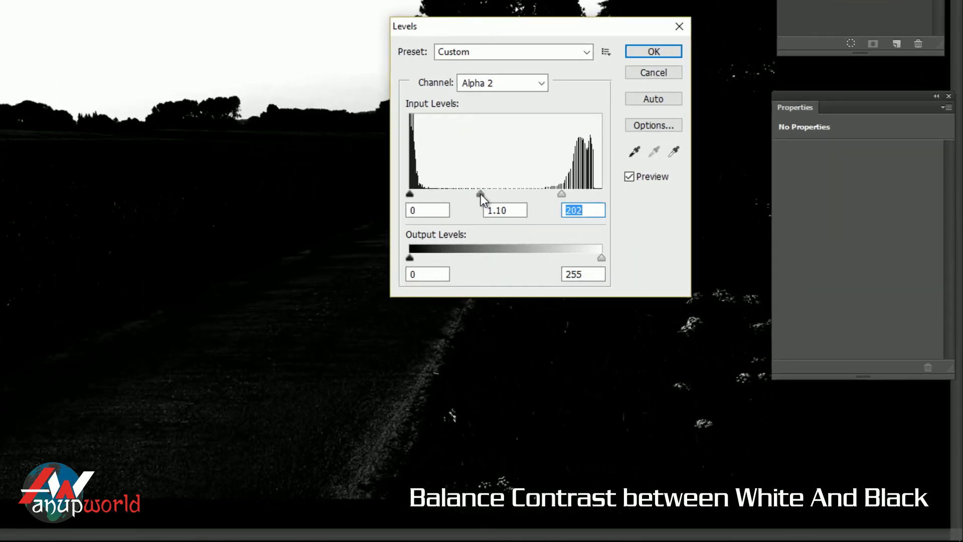
pyautogui.moveTo(478, 194)
pyautogui.mouseDown()
pyautogui.moveTo(494, 189)
pyautogui.moveTo(476, 187)
pyautogui.mouseUp()
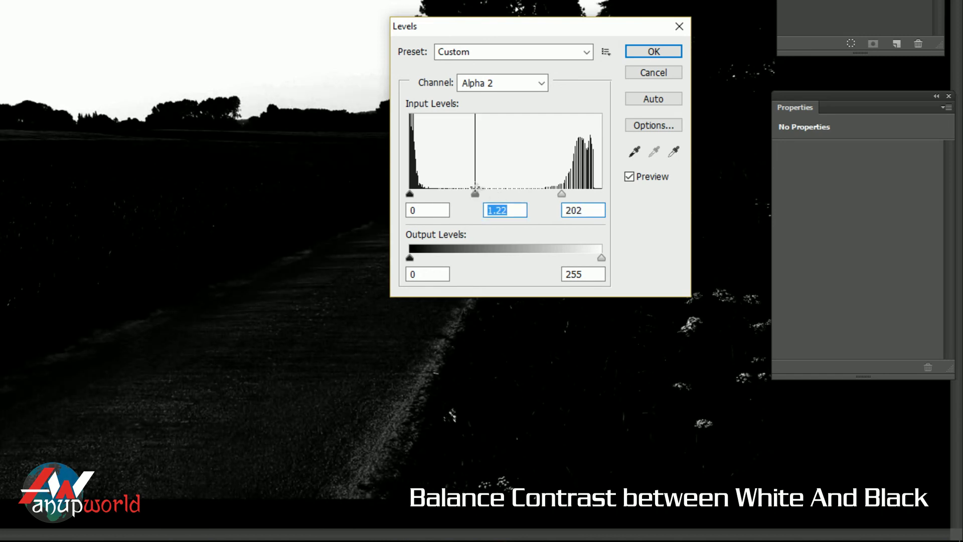
pyautogui.click(630, 177)
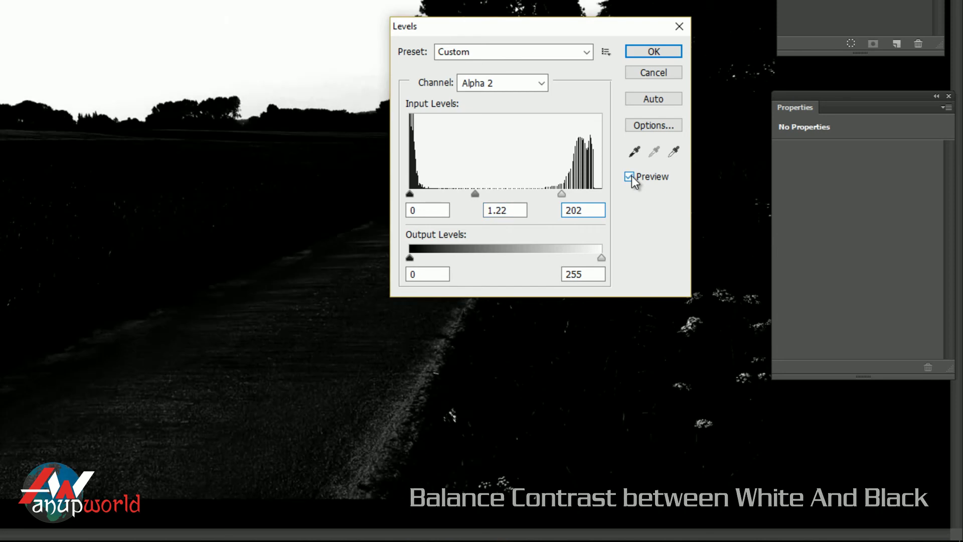
pyautogui.click(631, 178)
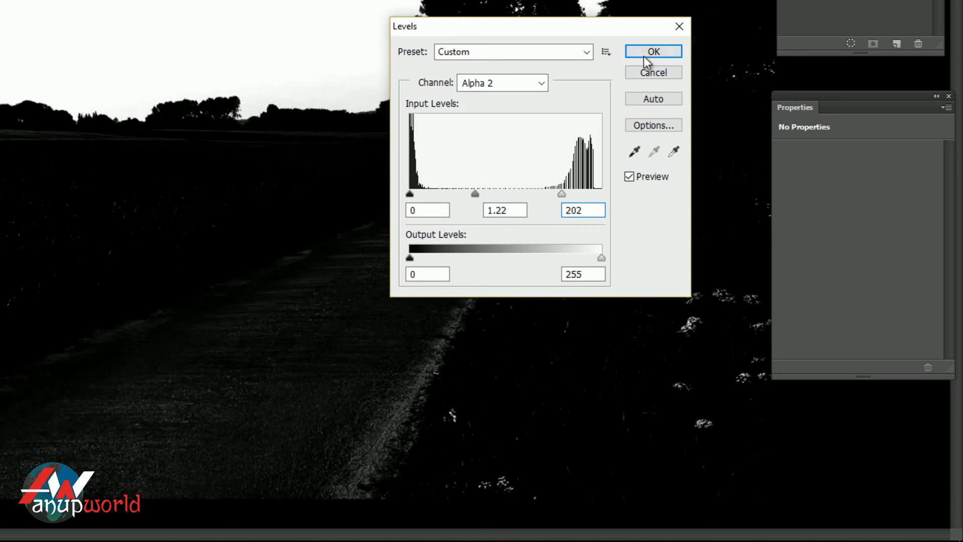
pyautogui.click(649, 53)
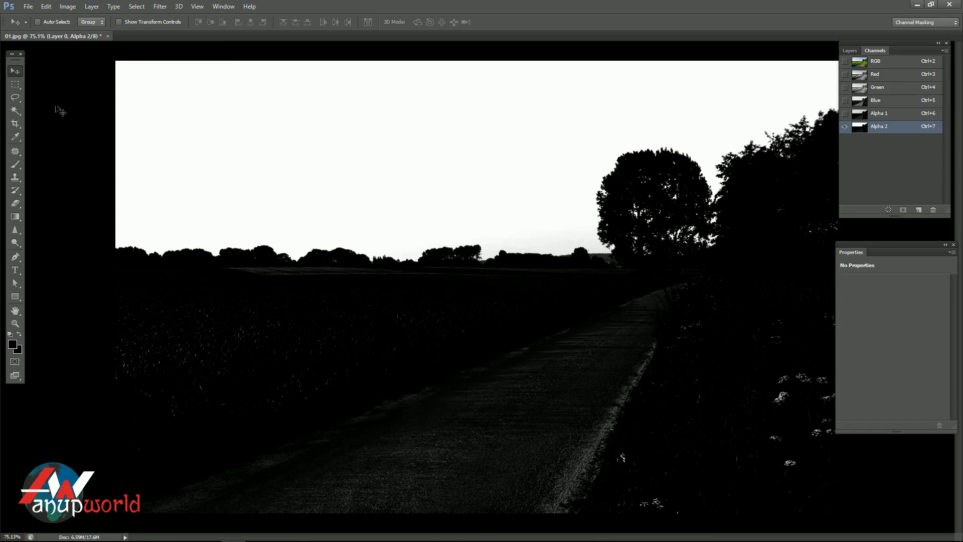
# Step: Lasso the land below the horizon, fill it with black, and deselect
pyautogui.click(18, 99)
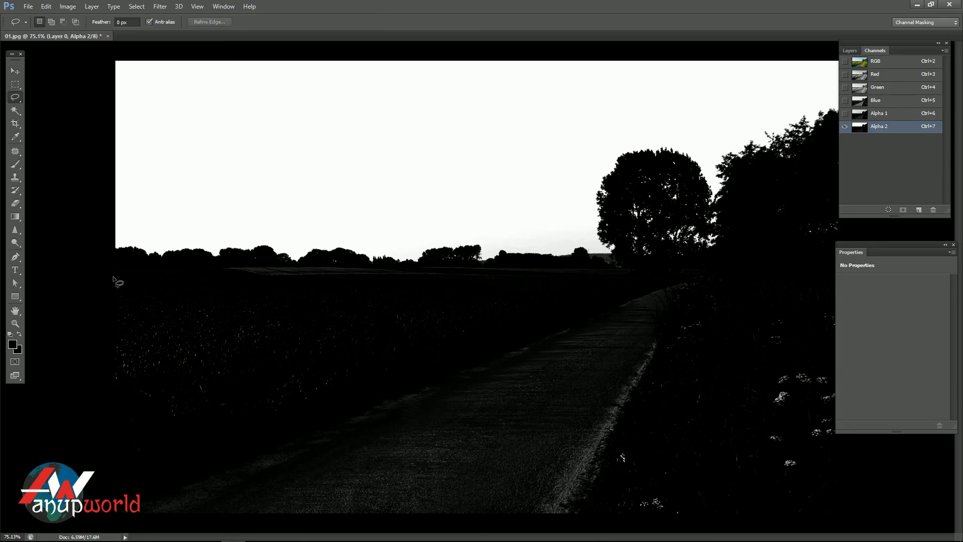
pyautogui.moveTo(114, 271)
pyautogui.mouseDown()
pyautogui.moveTo(725, 275)
pyautogui.moveTo(910, 303)
pyautogui.moveTo(865, 527)
pyautogui.moveTo(356, 536)
pyautogui.moveTo(54, 437)
pyautogui.moveTo(70, 269)
pyautogui.mouseUp()
pyautogui.hotkey('alt', 'BackSpace')
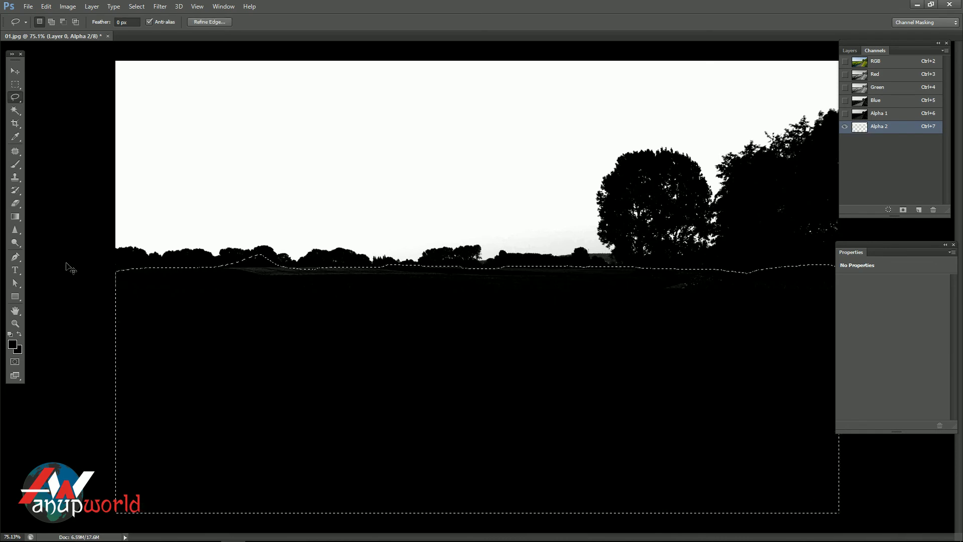
pyautogui.hotkey('ctrl', 'd')
pyautogui.press('b')
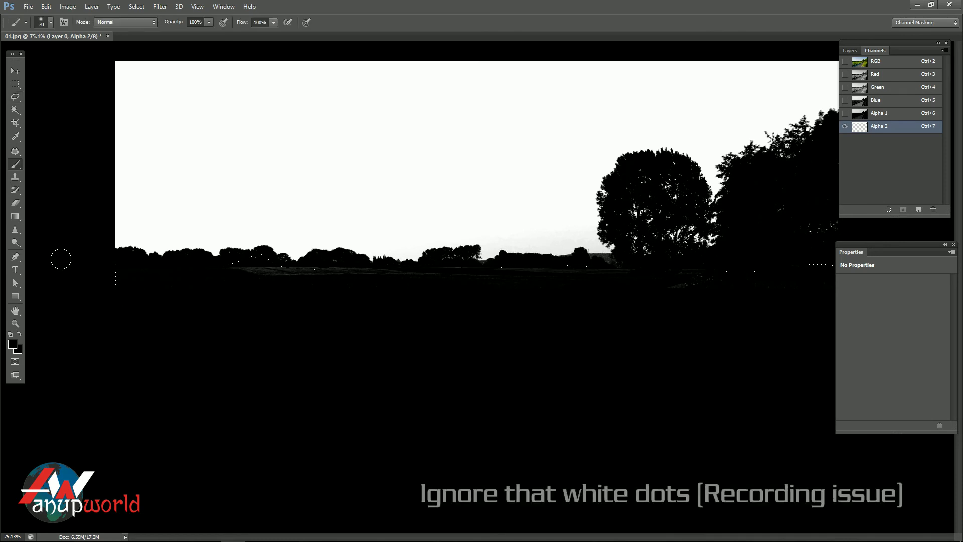
pyautogui.scroll(1, 284, 296)
pyautogui.scroll(1, 283, 296)
pyautogui.scroll(1, 286, 288)
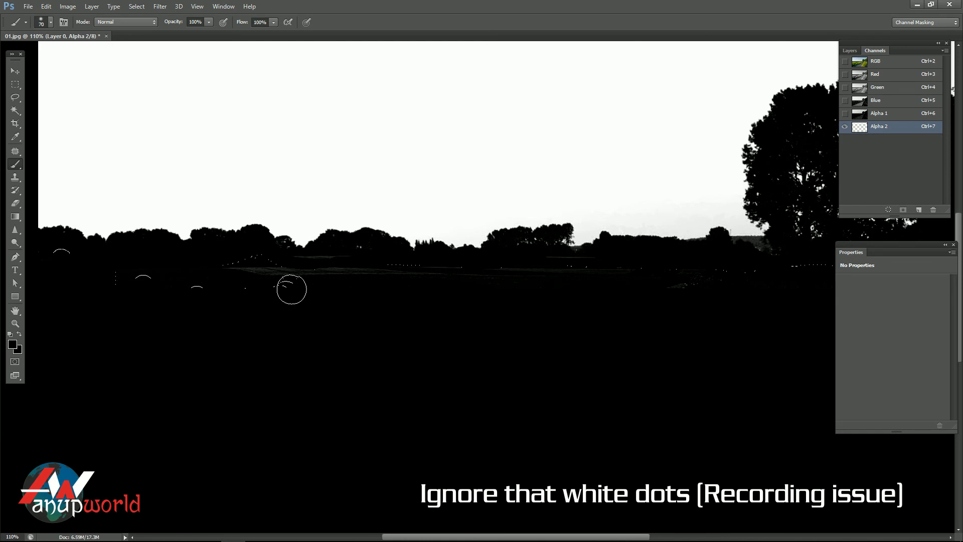
pyautogui.press('[')
pyautogui.moveTo(289, 261)
pyautogui.mouseDown()
pyautogui.moveTo(374, 267)
pyautogui.moveTo(288, 266)
pyautogui.mouseUp()
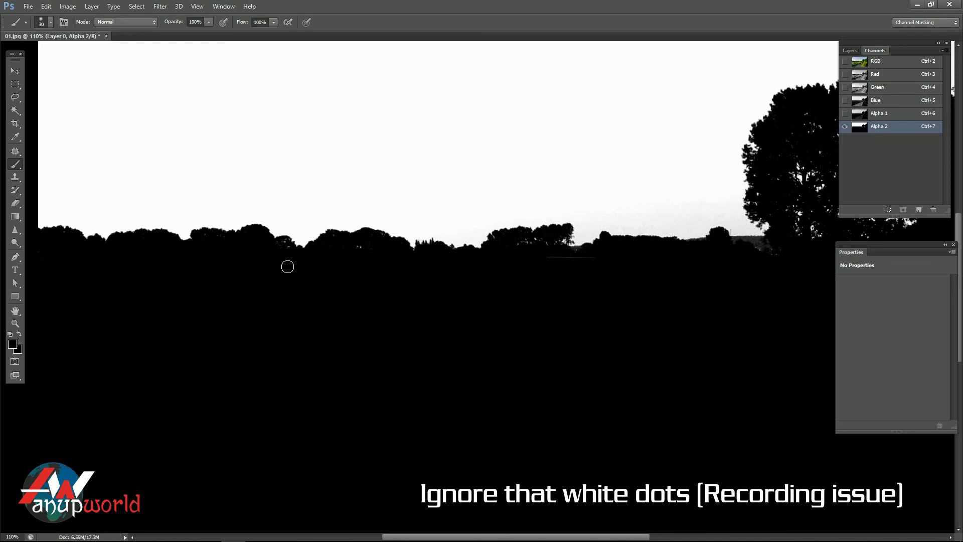
pyautogui.scroll(1, 482, 278)
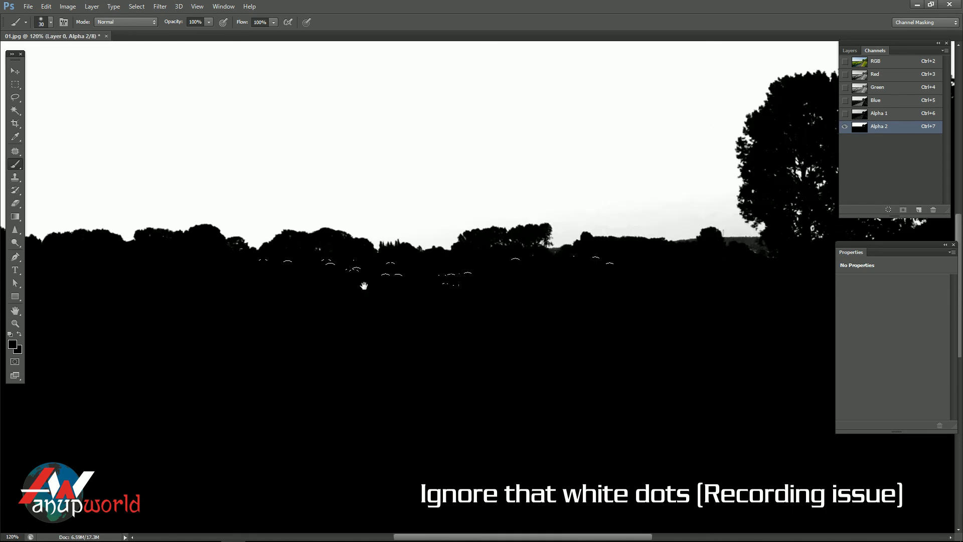
pyautogui.moveTo(365, 286)
pyautogui.mouseDown()
pyautogui.moveTo(562, 280)
pyautogui.moveTo(315, 283)
pyautogui.mouseUp()
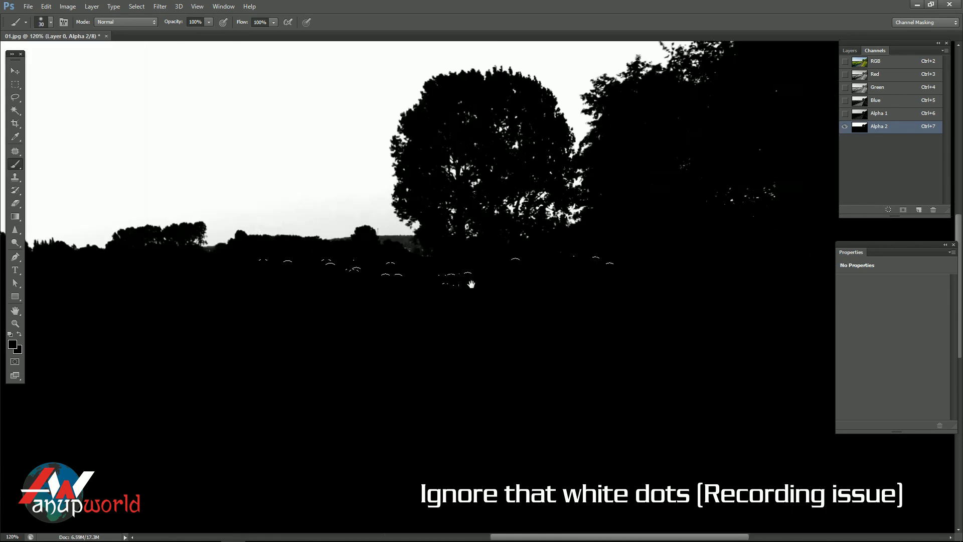
pyautogui.scroll(1, 437, 276)
pyautogui.scroll(1, 398, 261)
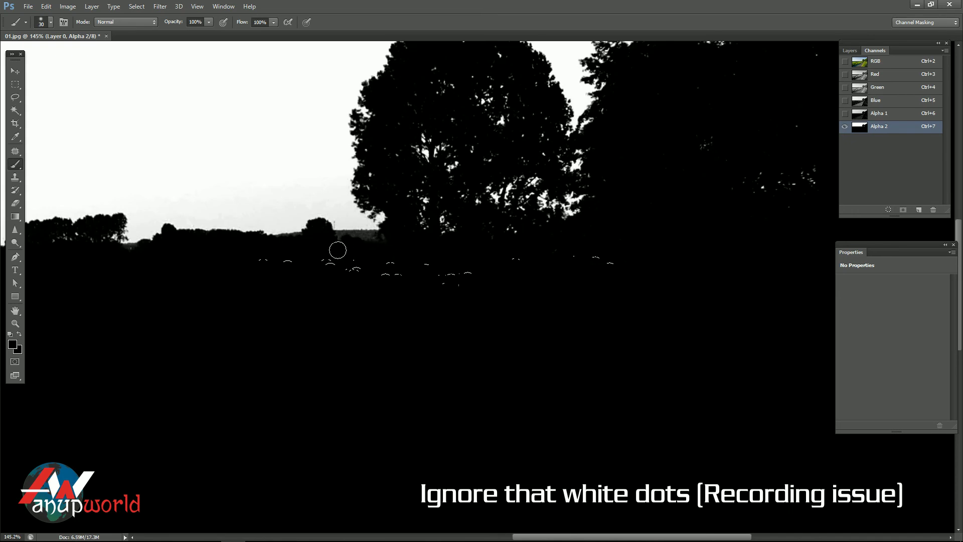
pyautogui.scroll(-1, 398, 254)
pyautogui.moveTo(525, 260); pyautogui.dragTo(323, 258)
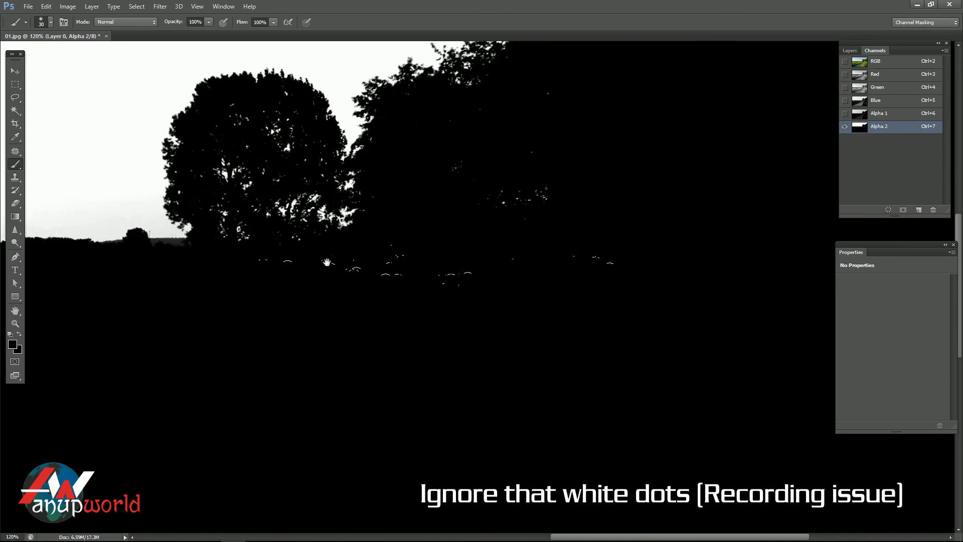
pyautogui.moveTo(600, 238); pyautogui.dragTo(340, 262)
pyautogui.scroll(-2, 371, 281)
pyautogui.scroll(-2, 370, 282)
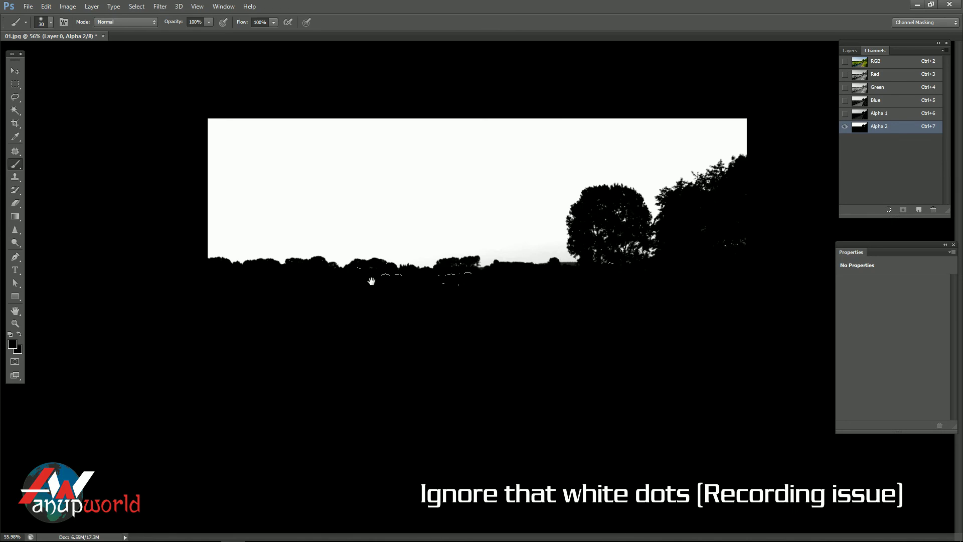
pyautogui.scroll(1, 371, 280)
pyautogui.scroll(1, 372, 281)
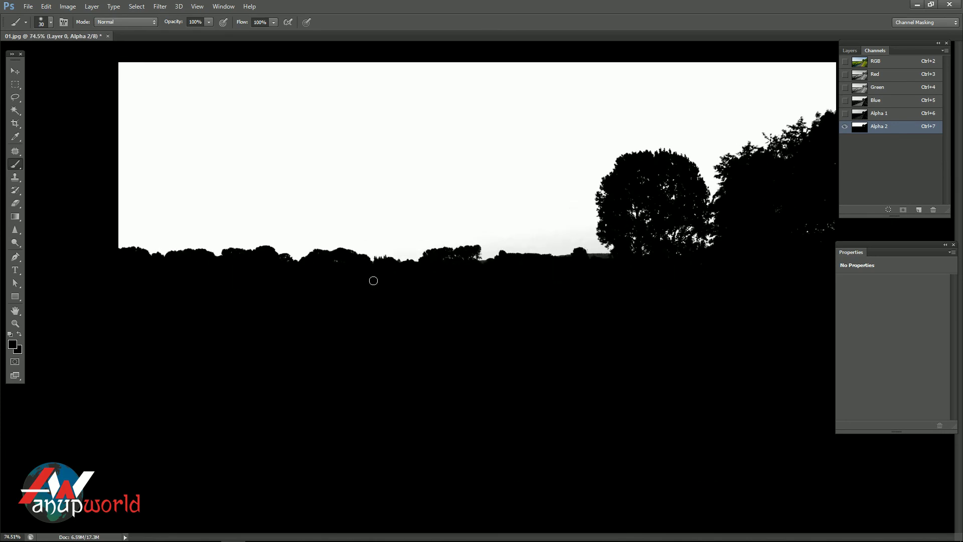
pyautogui.scroll(1, 373, 279)
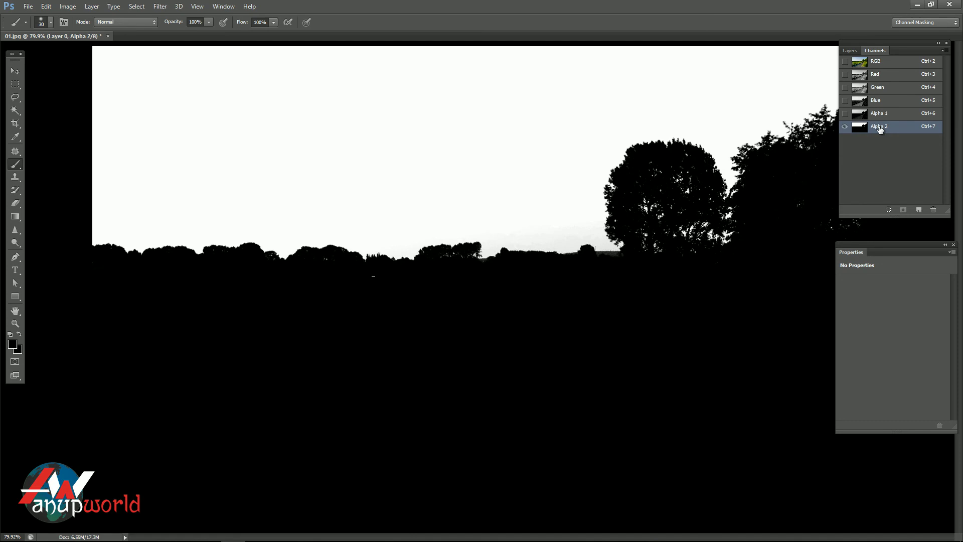
# Step: Load Alpha 2 as a selection and invert Layer 0's mask to hide the sky
pyautogui.keyDown('ctrl'); pyautogui.click(864, 129); pyautogui.keyUp('ctrl')
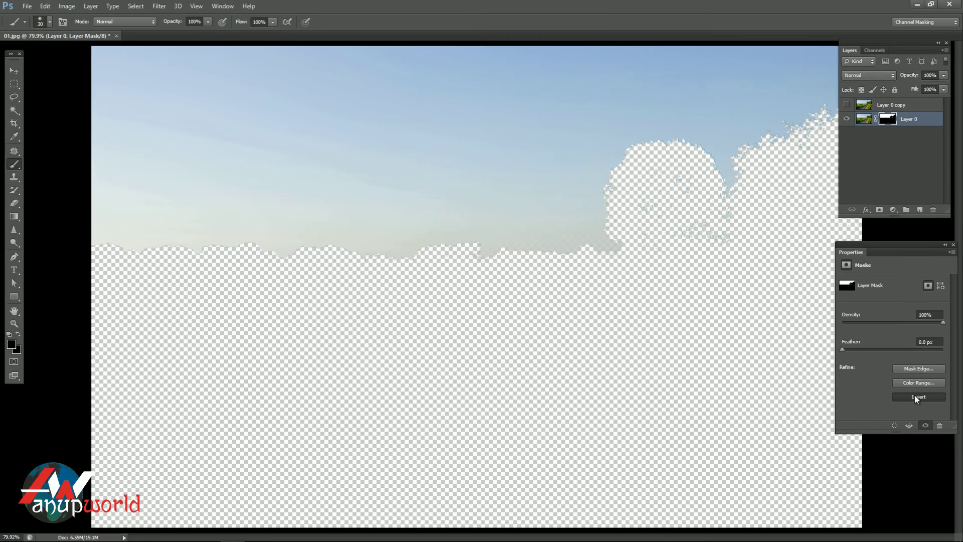
pyautogui.click(915, 395)
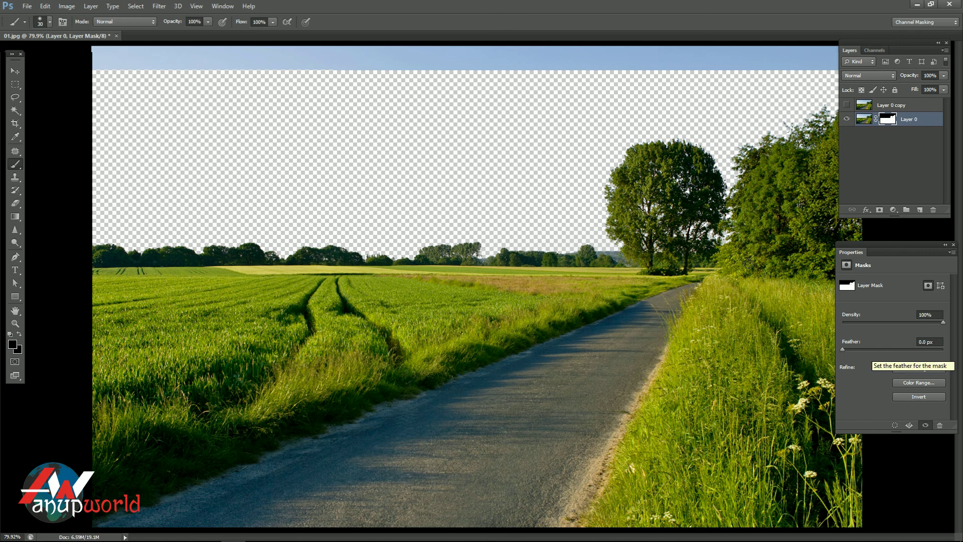
pyautogui.keyDown('alt'); pyautogui.scroll(5, 727, 234); pyautogui.keyUp('alt')
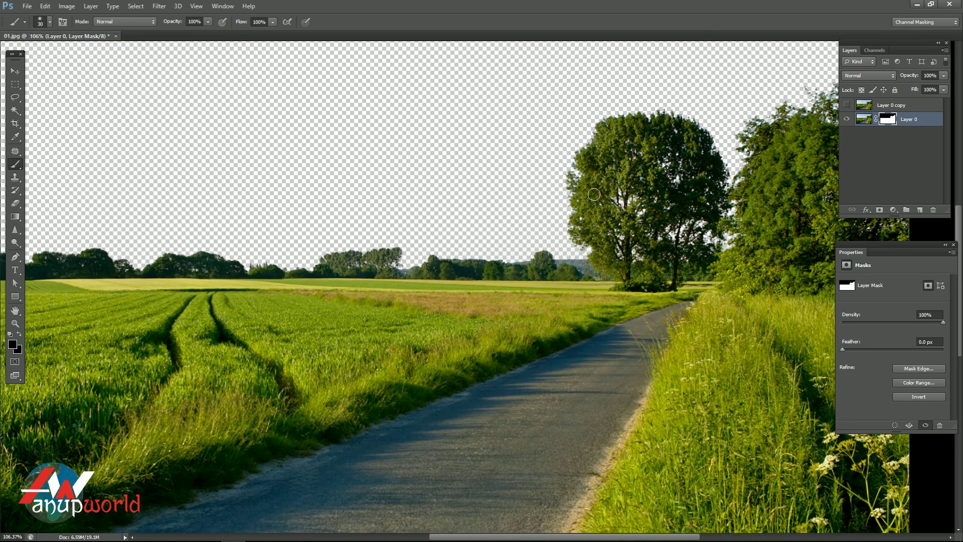
pyautogui.keyDown('alt'); pyautogui.scroll(1, 594, 194); pyautogui.keyUp('alt')
pyautogui.moveTo(593, 195); pyautogui.dragTo(487, 197)
pyautogui.hotkey('ctrl', '0')
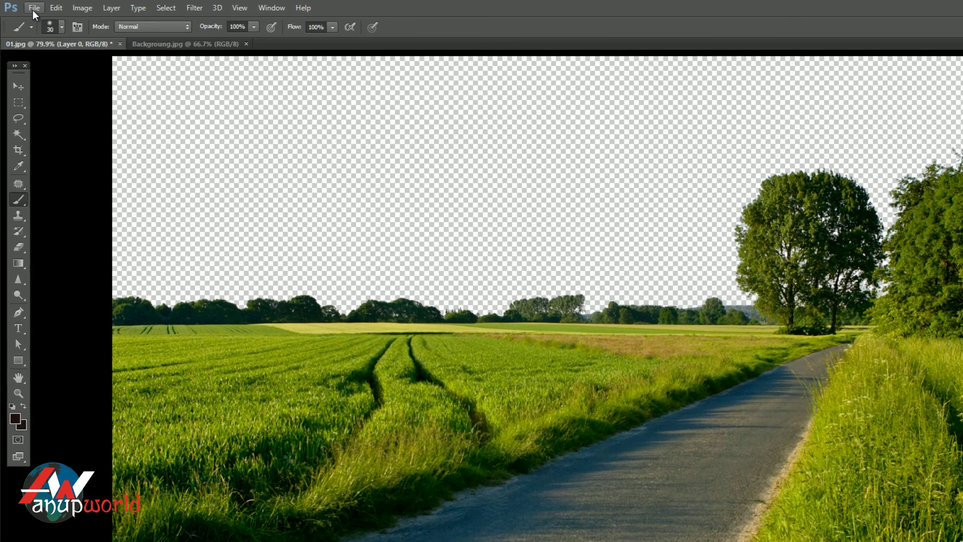
# Step: Place Backgroung.jpg as a new layer and rasterize it
pyautogui.click(34, 7)
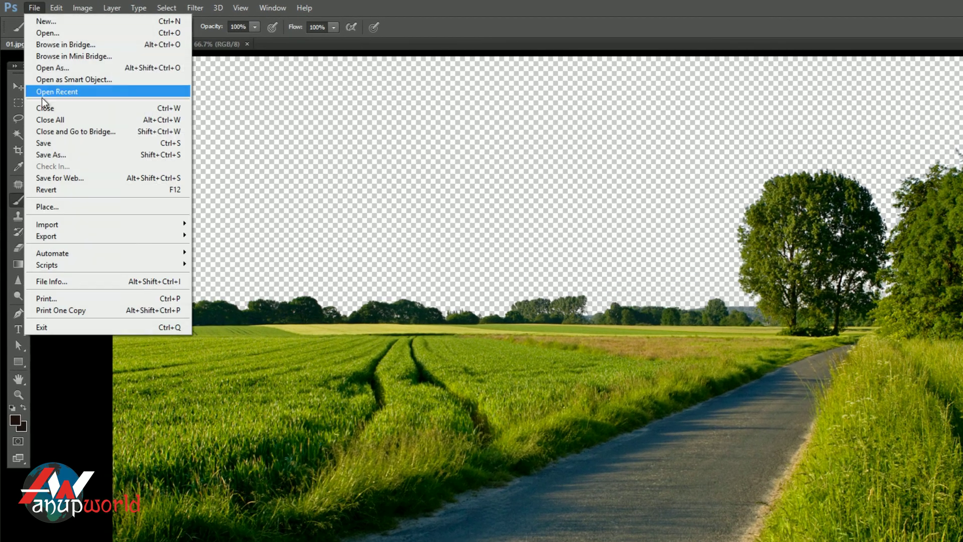
pyautogui.click(48, 207)
pyautogui.click(583, 172)
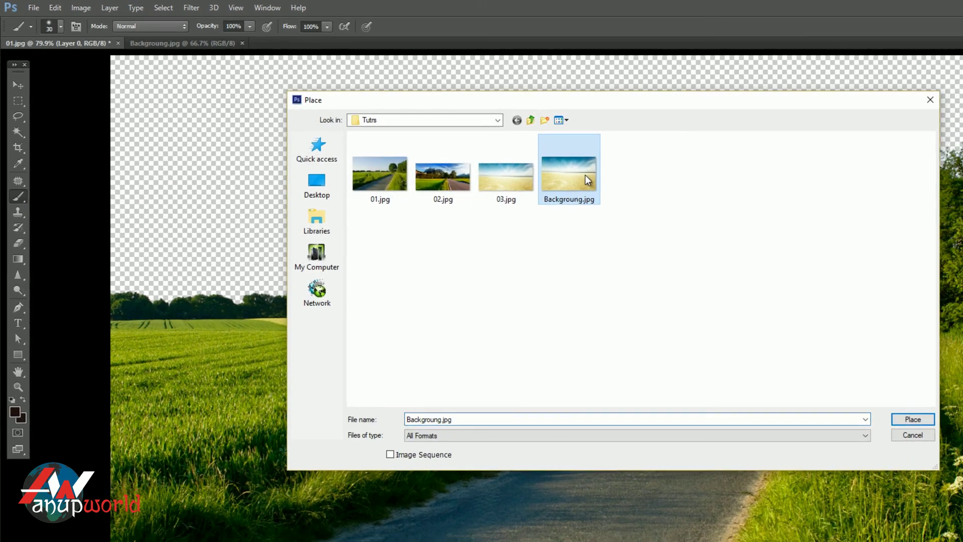
pyautogui.doubleClick(489, 147)
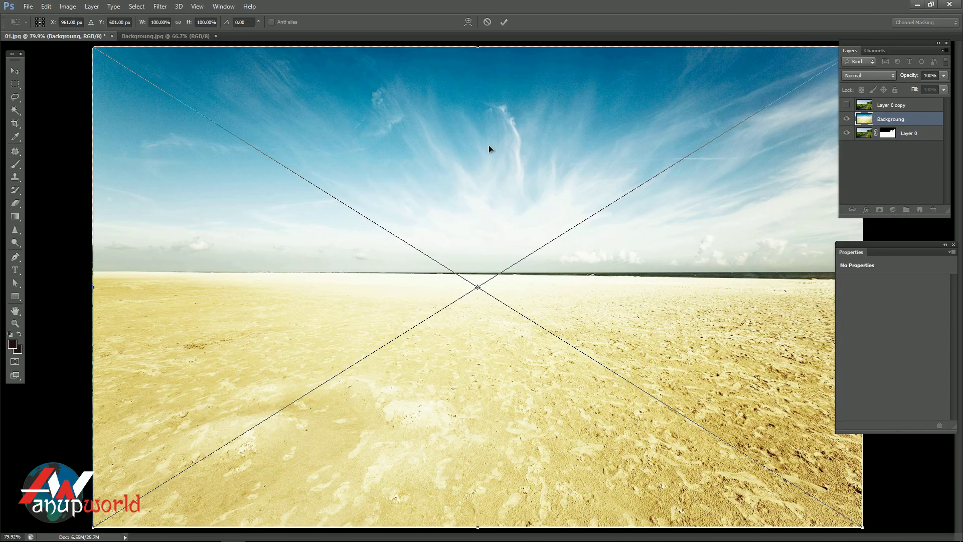
pyautogui.press('Return')
pyautogui.press('b')
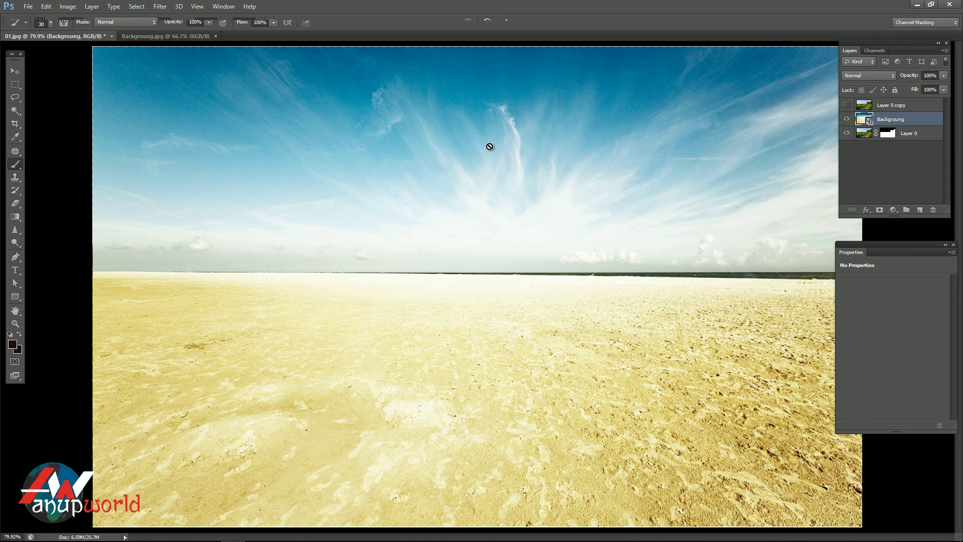
pyautogui.rightClick(885, 122)
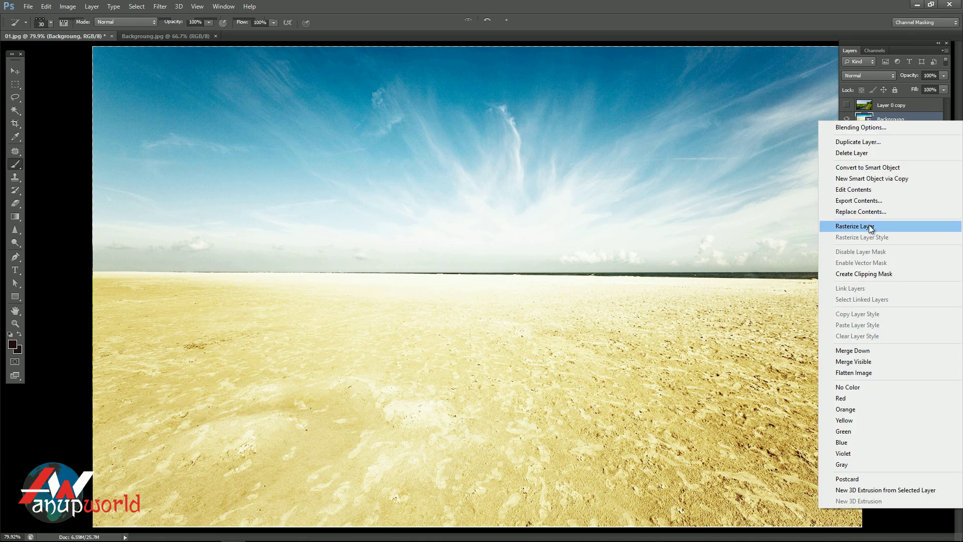
pyautogui.click(870, 227)
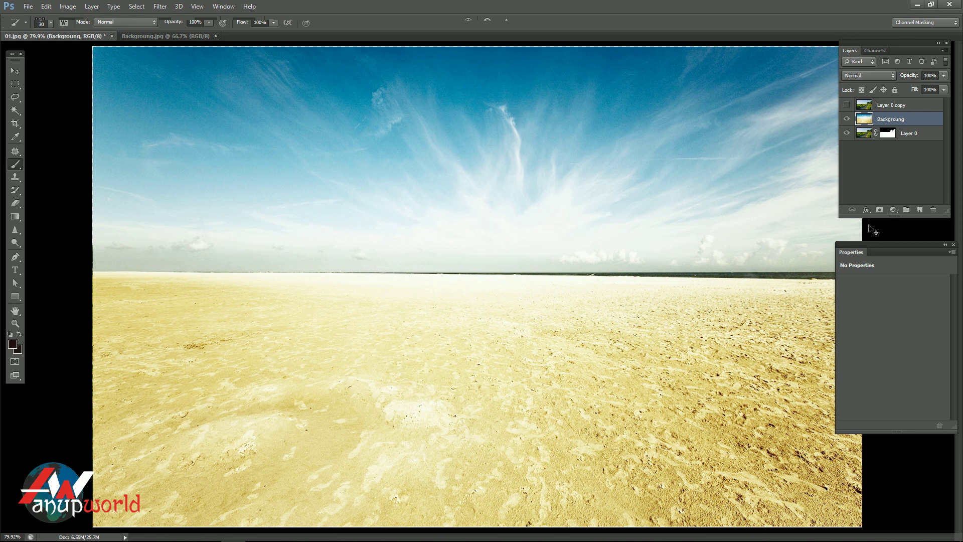
# Step: Move the Backgroung sky layer below Layer 0 and hide Layer 0 copy to reveal the clouds
pyautogui.hotkey('ctrl', '[')
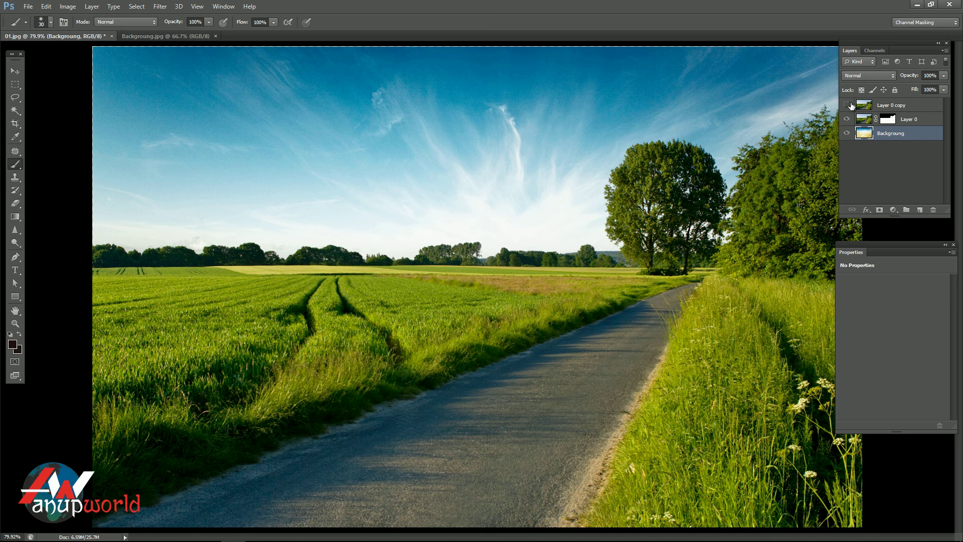
pyautogui.click(848, 105)
pyautogui.click(848, 106)
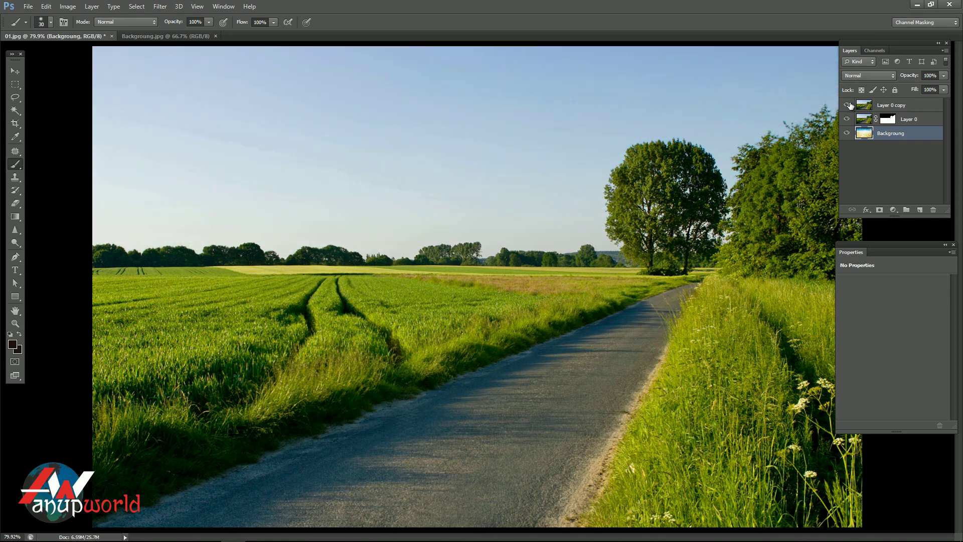
pyautogui.click(848, 105)
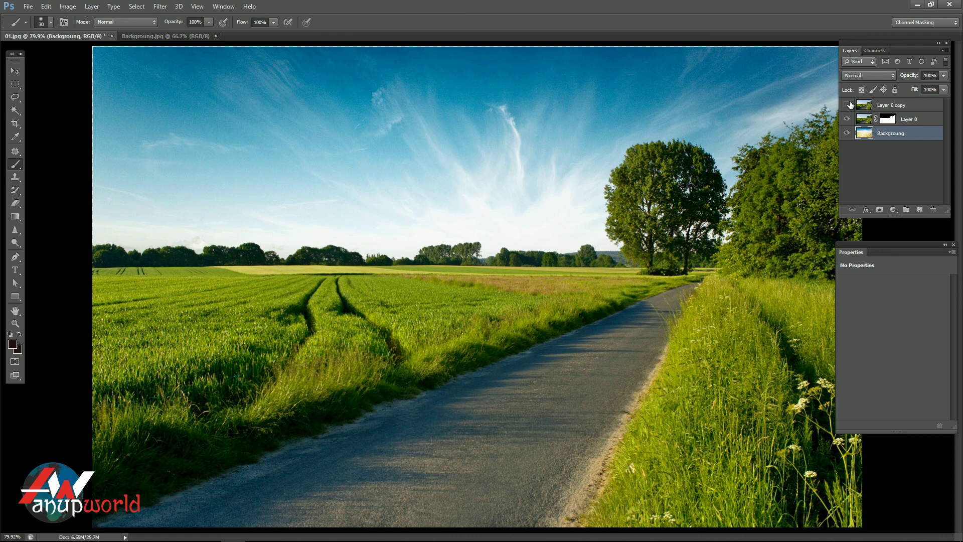
# Step: Compare the plain and cloudy skies using Layer 0 copy's visibility, leaving it hidden
pyautogui.click(848, 105)
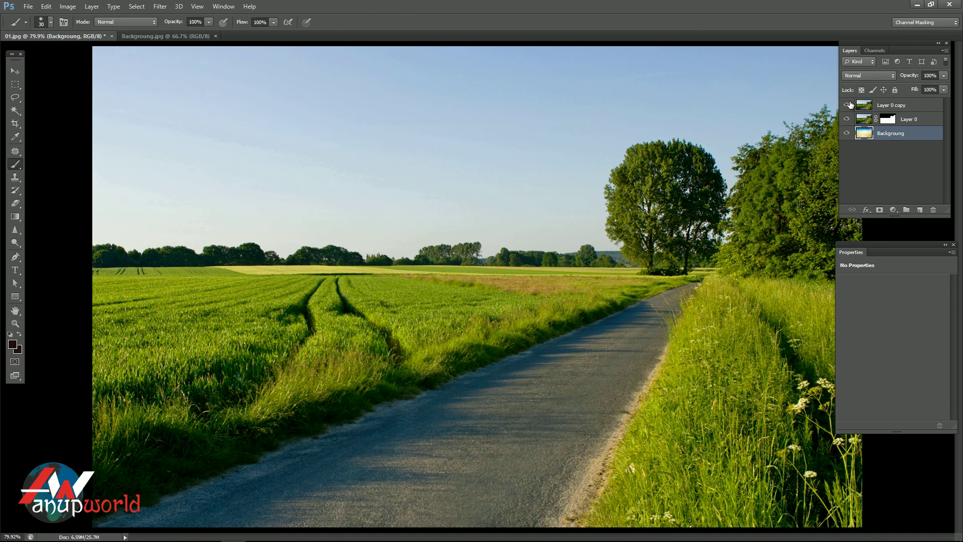
pyautogui.click(848, 106)
pyautogui.click(848, 106)
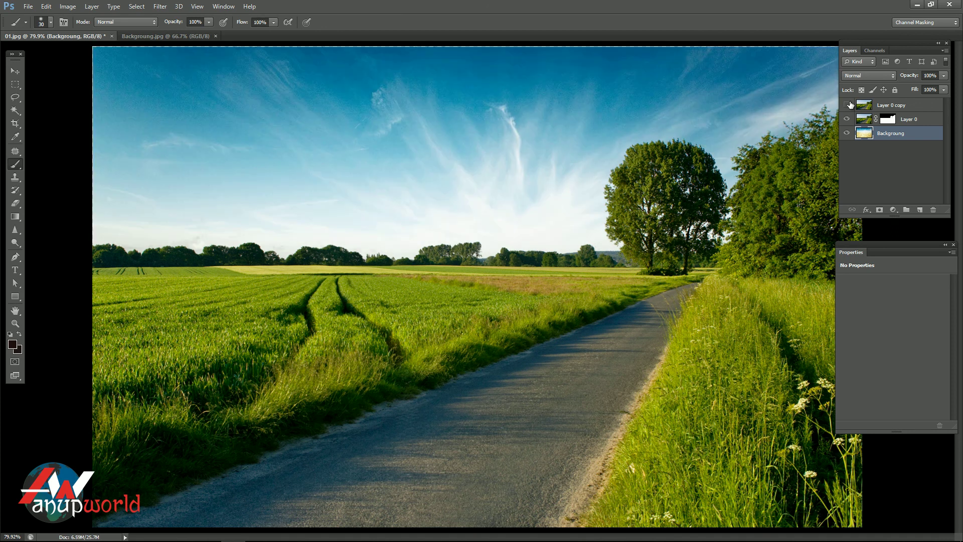
pyautogui.click(848, 106)
pyautogui.click(848, 105)
pyautogui.click(848, 105)
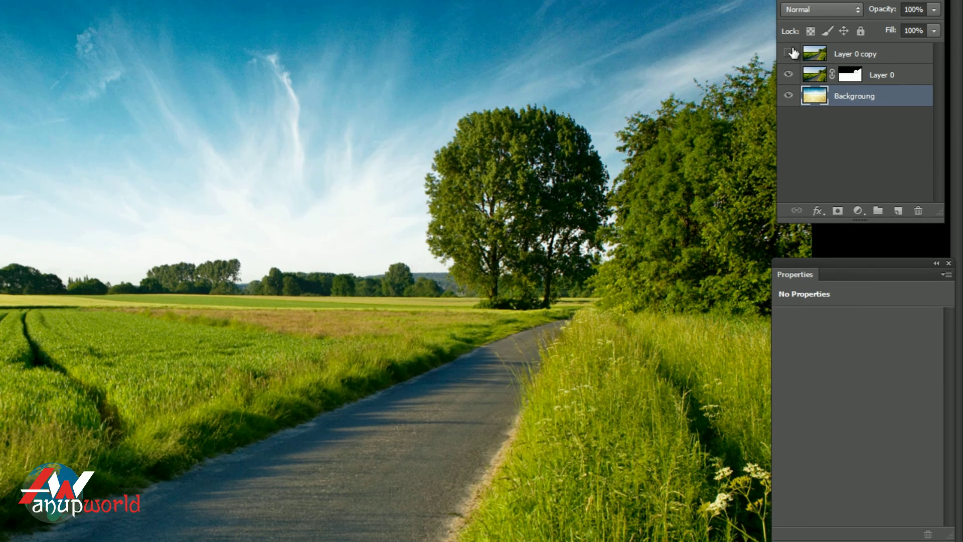